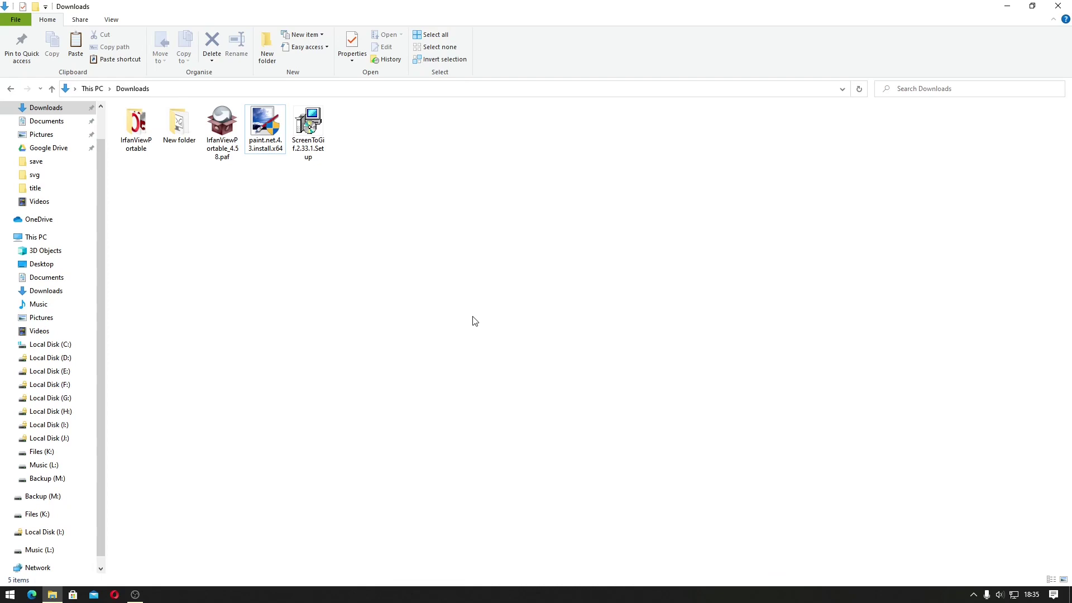
Run the paint.net 4.3 installer from Downloads, allow it to make changes, and choose the Custom installation method.
{"action": "double_click", "coordinate": [265, 139]}
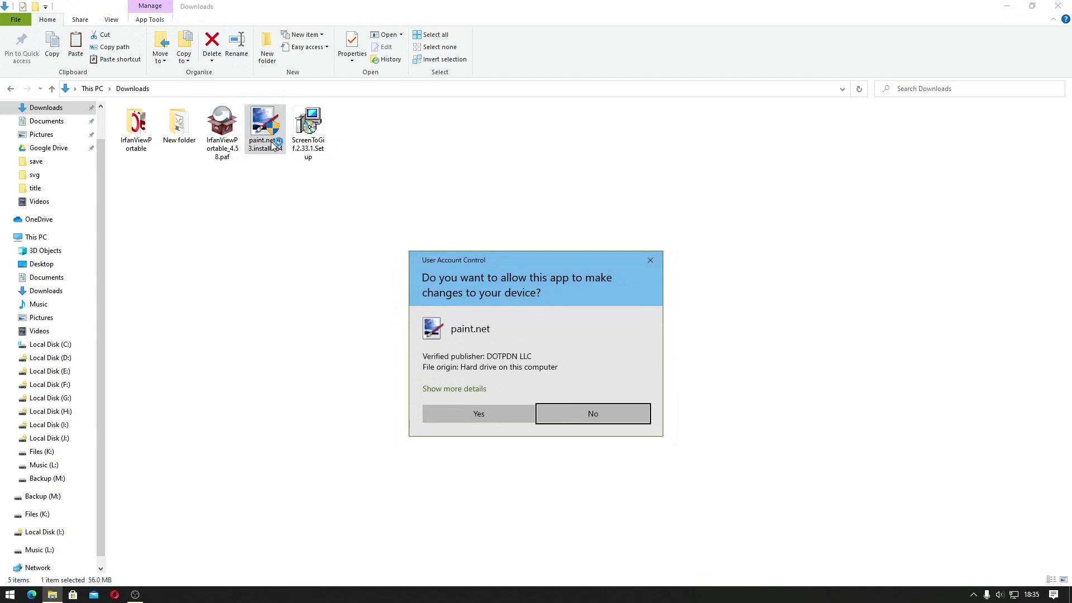
{"action": "left_click", "coordinate": [423, 413]}
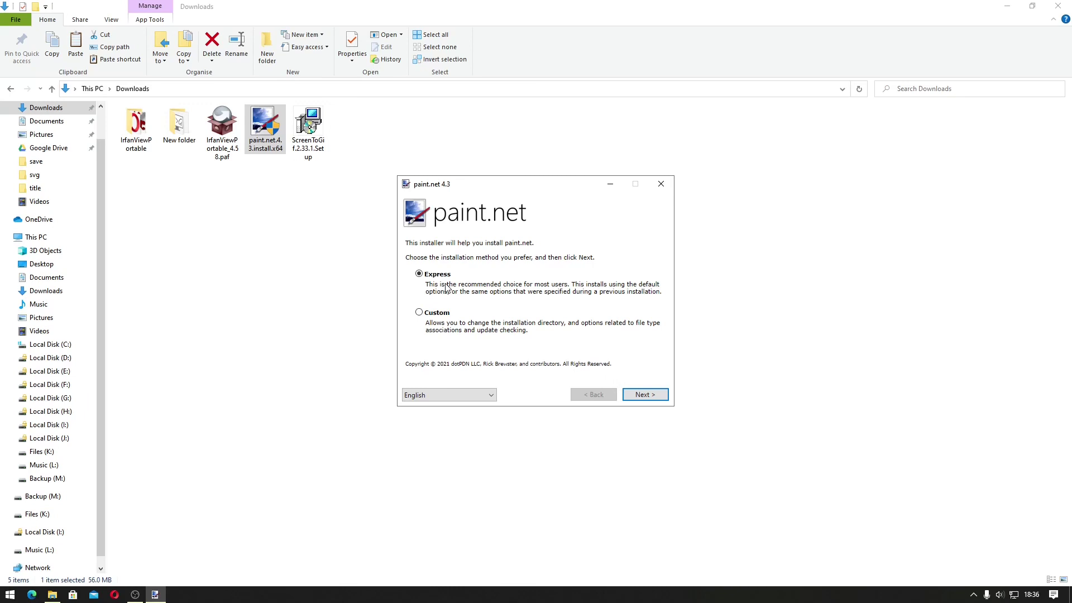
{"action": "left_click", "coordinate": [431, 316]}
{"action": "left_click", "coordinate": [638, 396]}
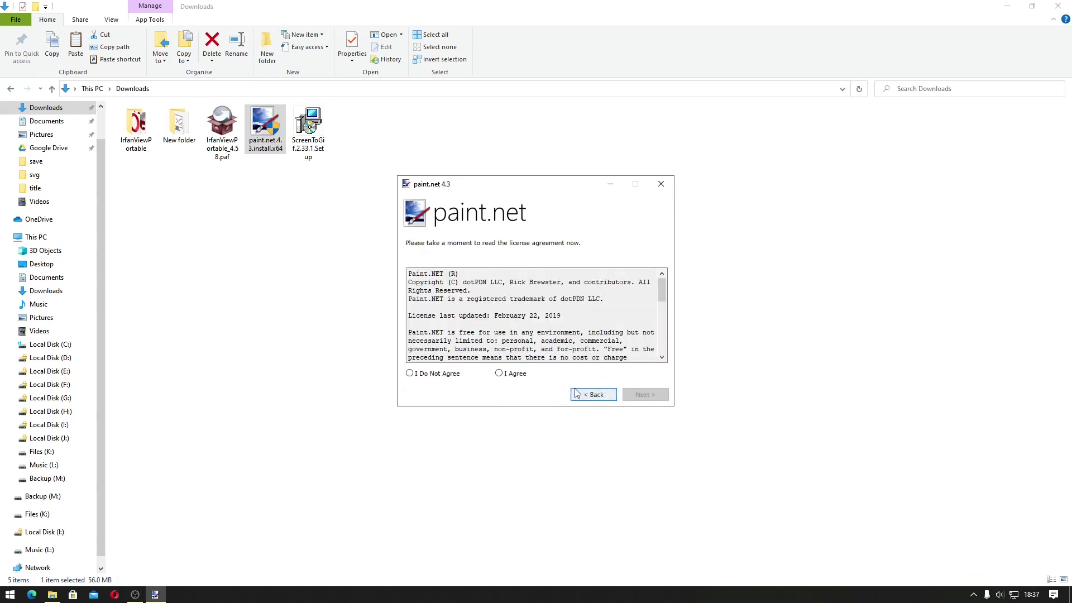
Accept the paint.net license agreement, continue to the shortcut and update options, and exit the installer without completing it.
{"action": "left_click", "coordinate": [519, 374]}
{"action": "left_click", "coordinate": [639, 396]}
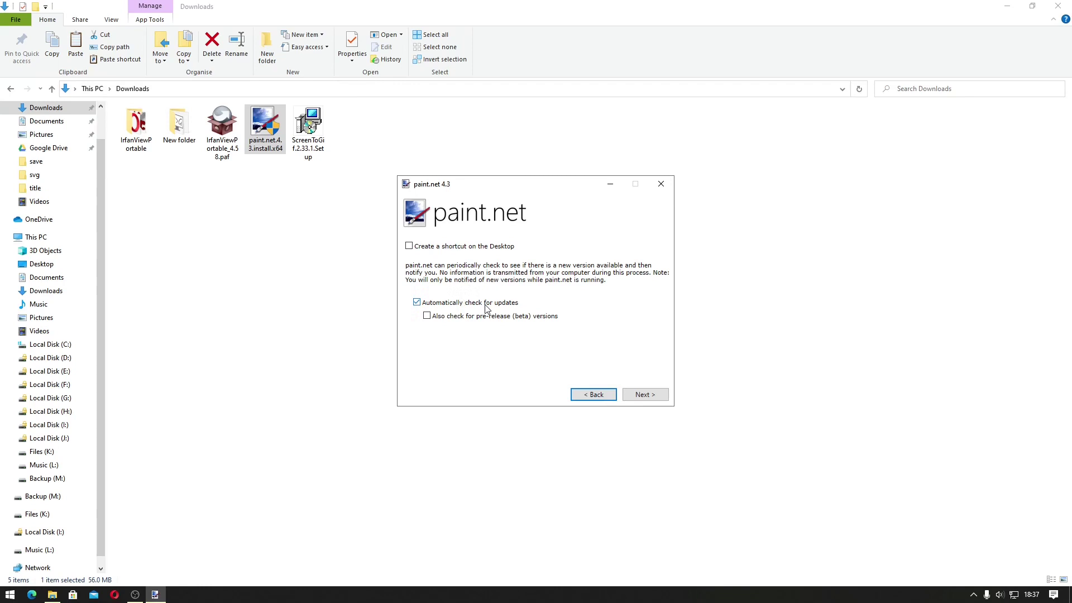
{"action": "left_click", "coordinate": [667, 186]}
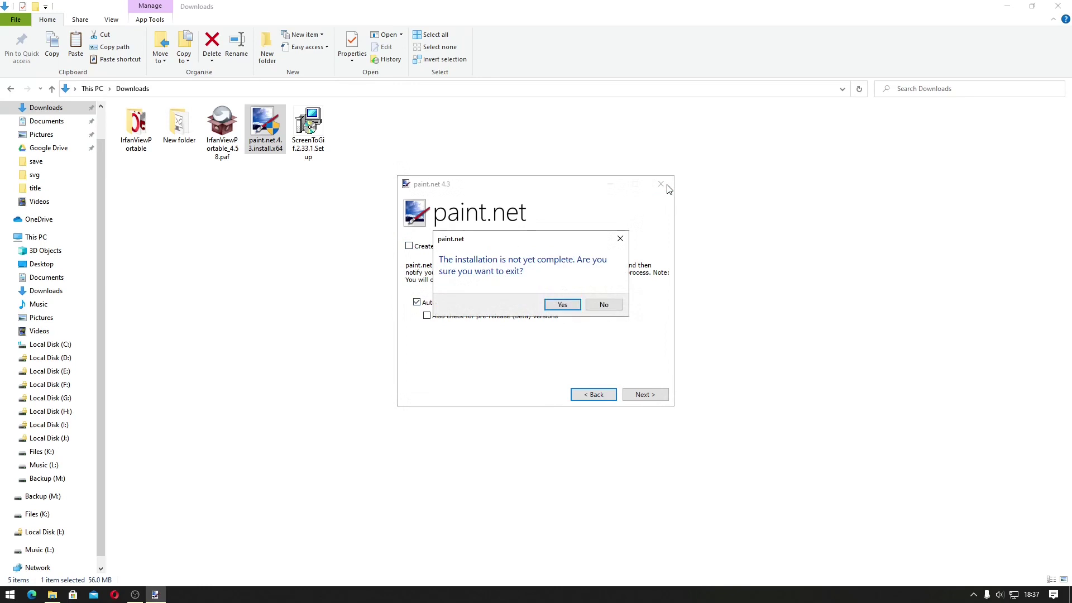
{"action": "left_click", "coordinate": [563, 304]}
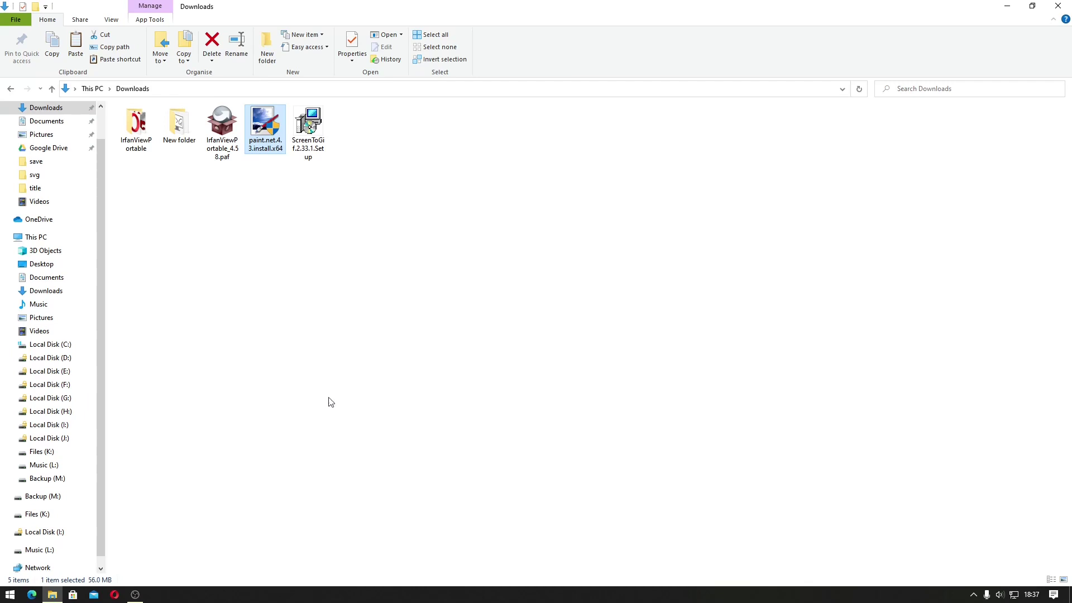
Switch to Microsoft Store and install WhatsApp Desktop from Essential Apps, declining the Microsoft sign-in.
{"action": "left_click", "coordinate": [68, 596]}
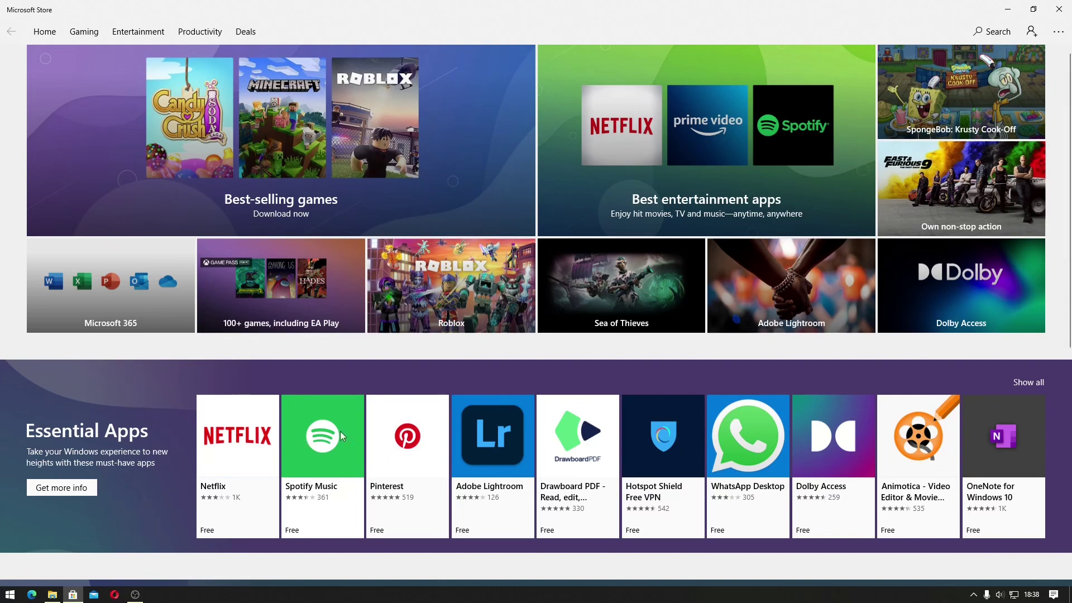
{"action": "left_click", "coordinate": [728, 451]}
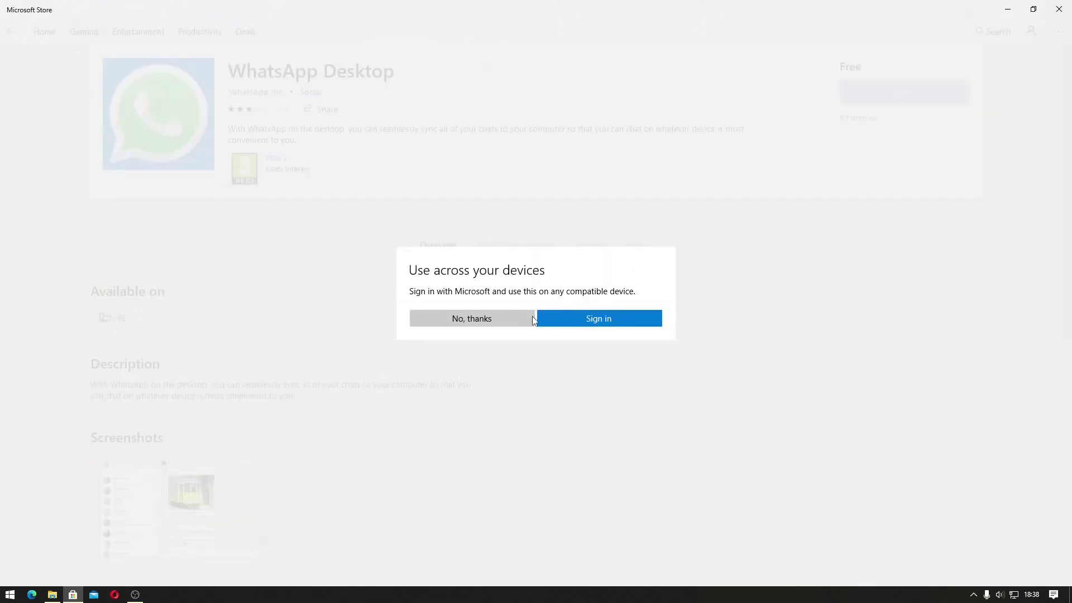
{"action": "left_click", "coordinate": [495, 320]}
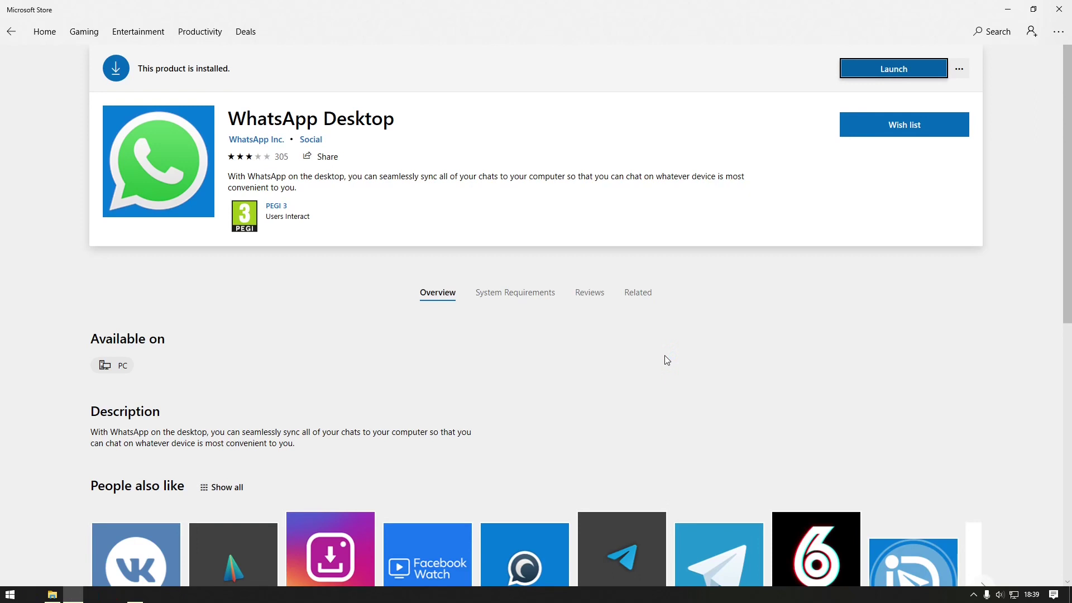
Launch WhatsApp Desktop to check it, close it, and return to the Downloads folder with nothing selected.
{"action": "key", "text": "Return"}
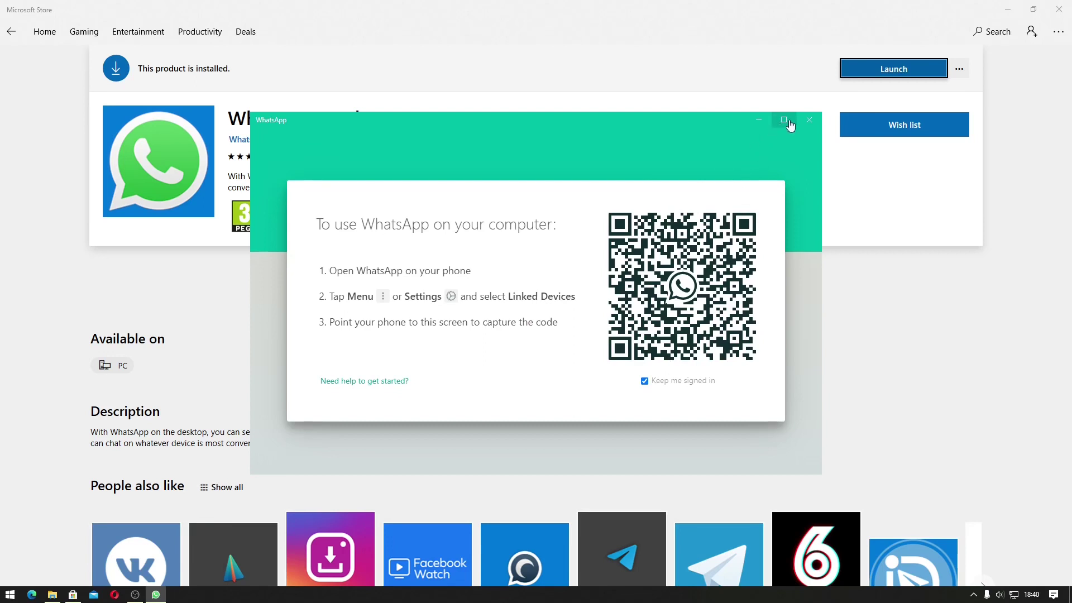
{"action": "left_click", "coordinate": [809, 119]}
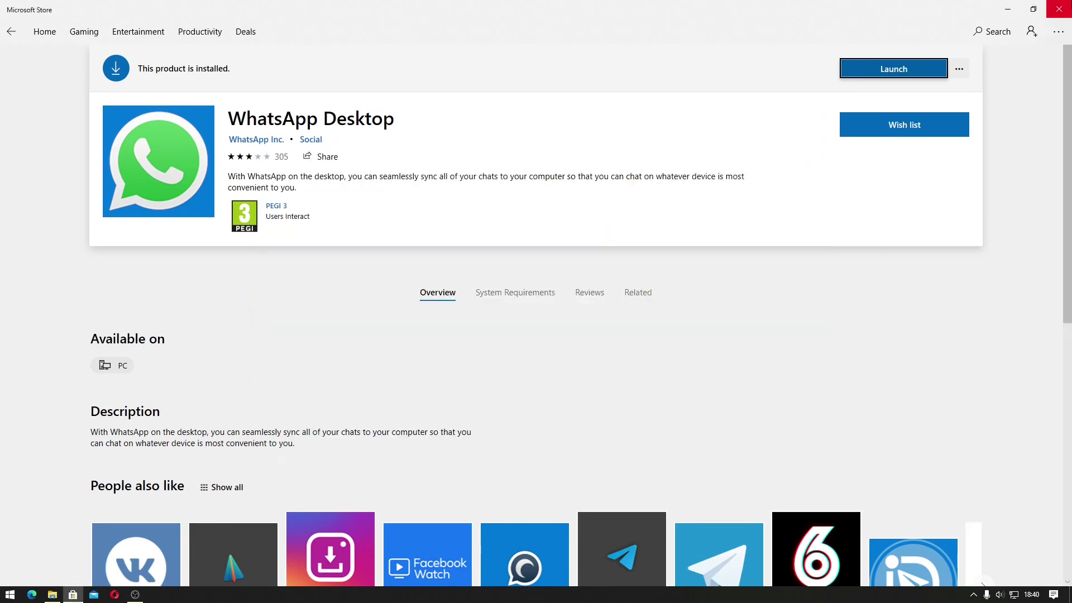
{"action": "left_click", "coordinate": [1008, 10]}
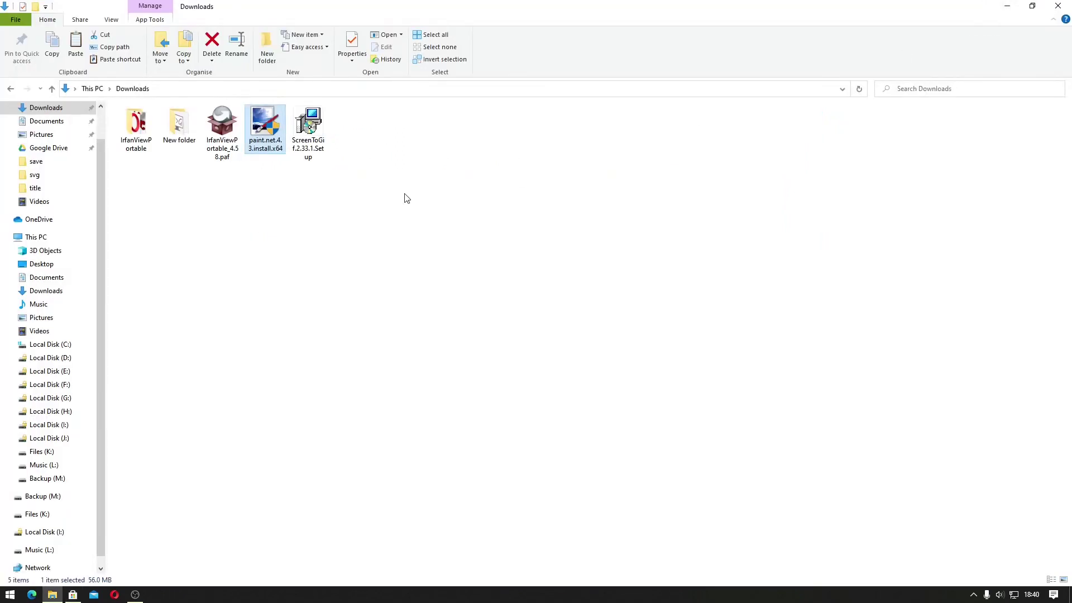
{"action": "left_click", "coordinate": [355, 235]}
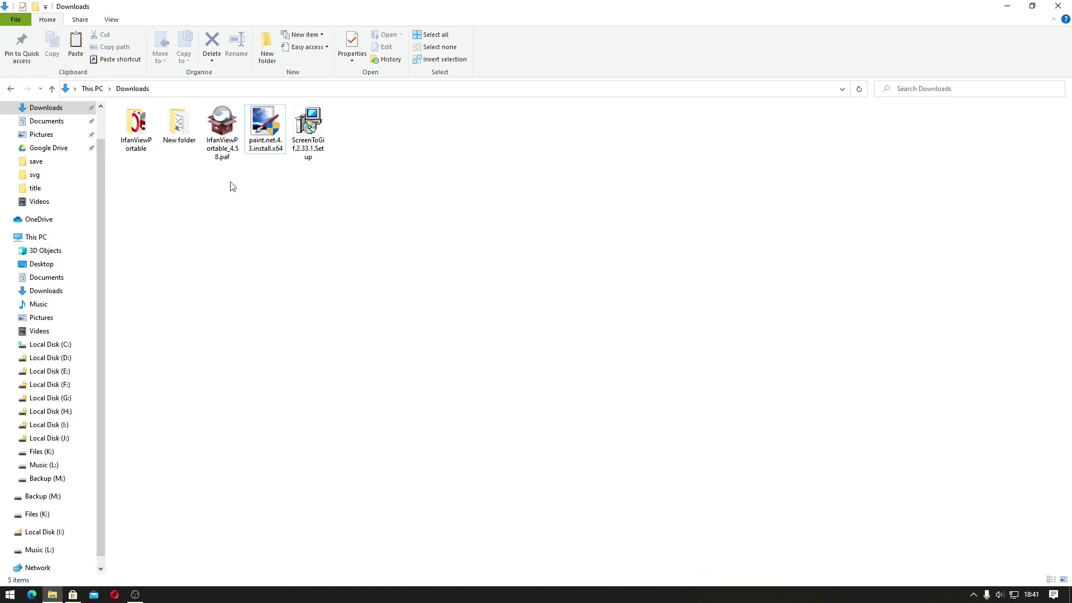
Run IrfanViewPortable from the IrfanViewPortable folder, view it maximised, and close it.
{"action": "double_click", "coordinate": [139, 127]}
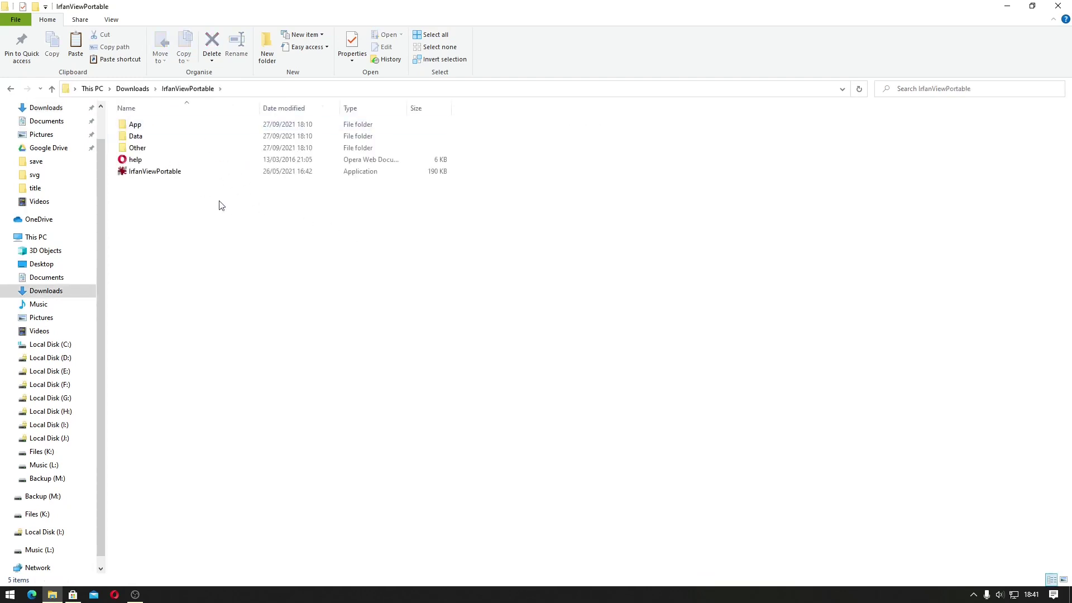
{"action": "double_click", "coordinate": [179, 173]}
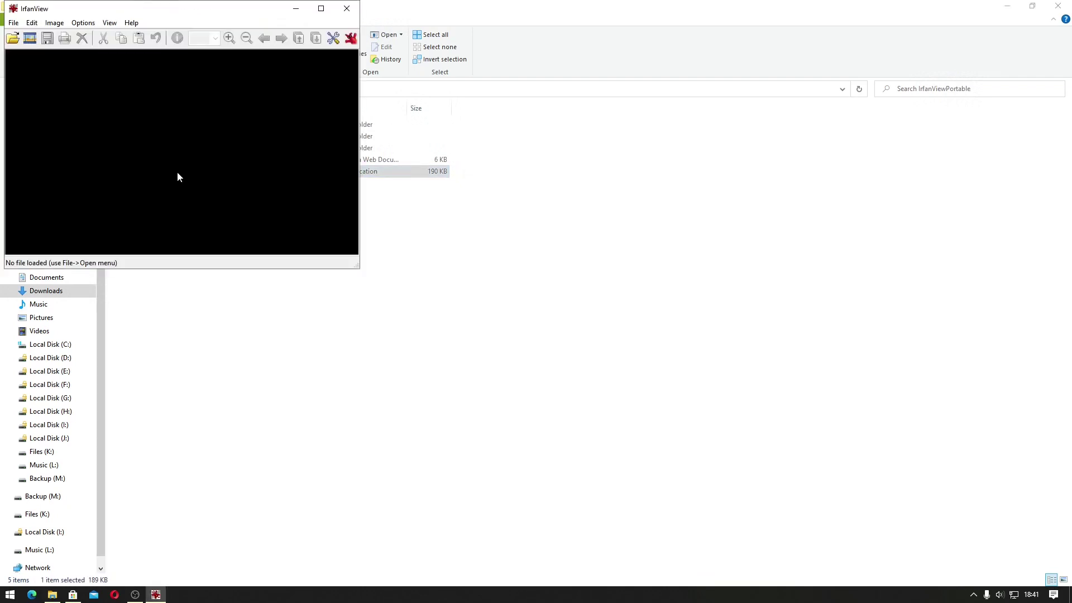
{"action": "left_click", "coordinate": [321, 9]}
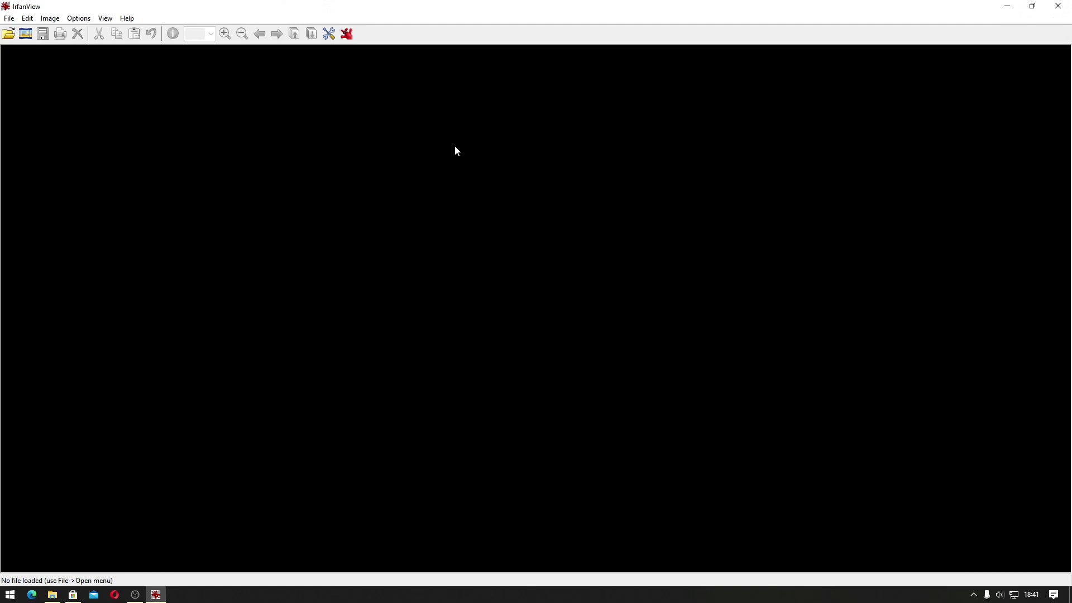
{"action": "left_click", "coordinate": [1058, 6]}
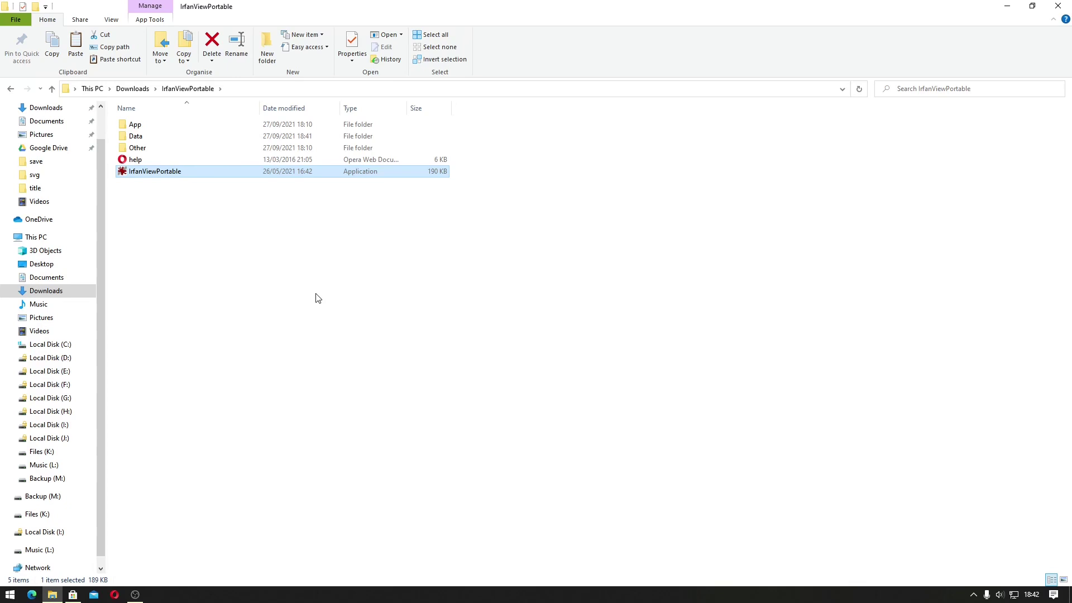
Switch to Windows Settings, maximise it, and open the Apps & features list.
{"action": "key", "text": "super"}
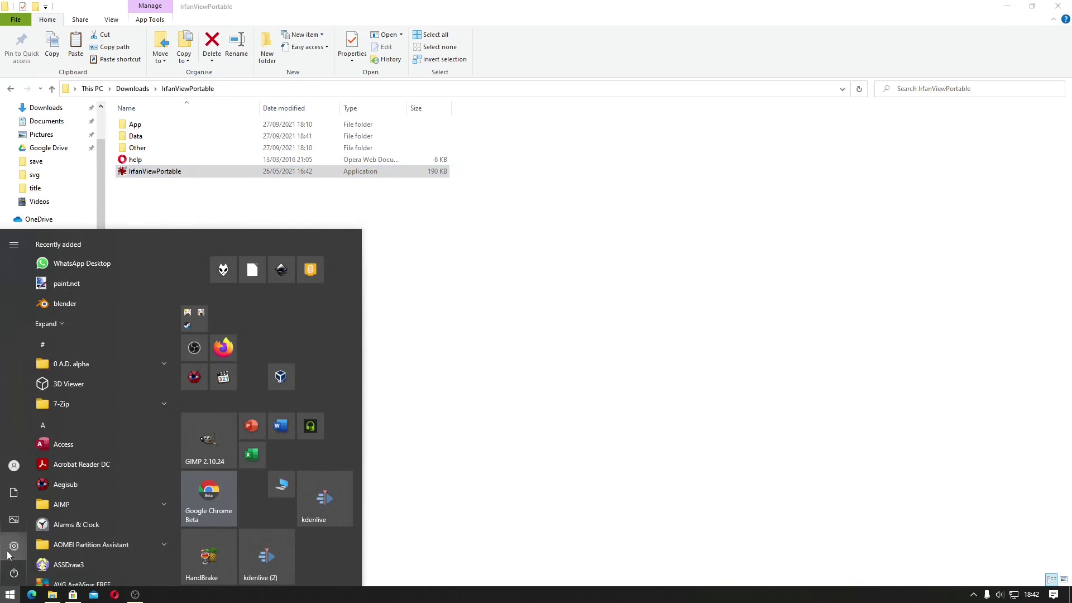
{"action": "left_click", "coordinate": [14, 546]}
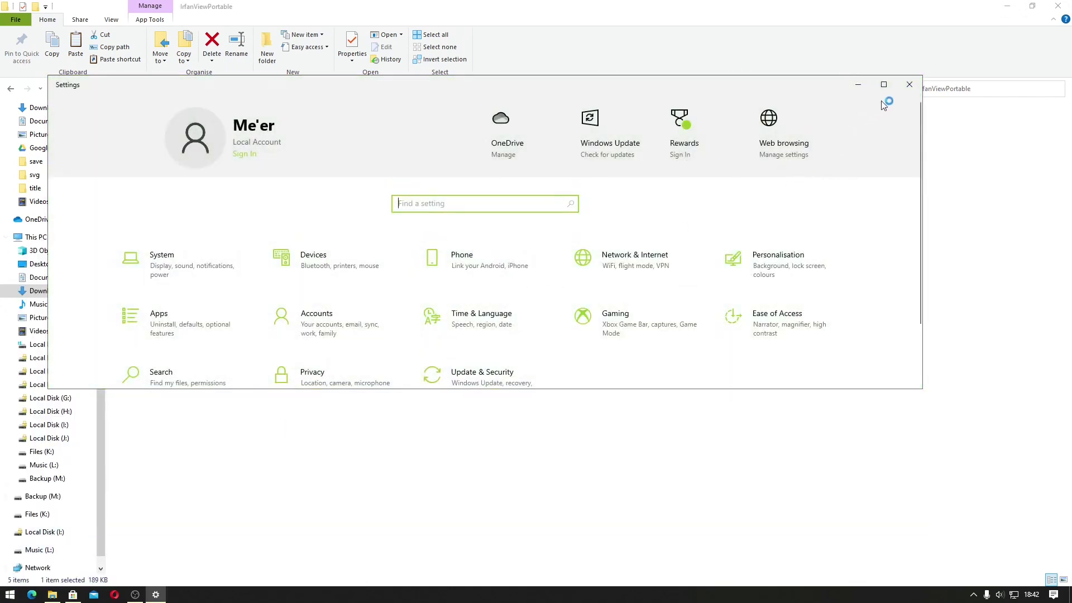
{"action": "left_click", "coordinate": [883, 87]}
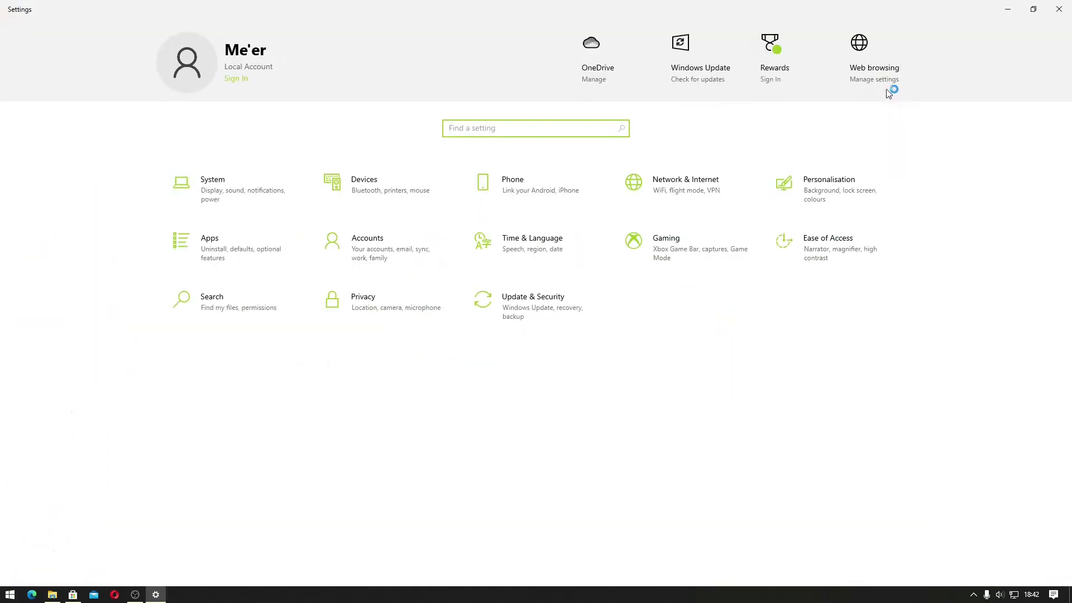
{"action": "left_click", "coordinate": [247, 254]}
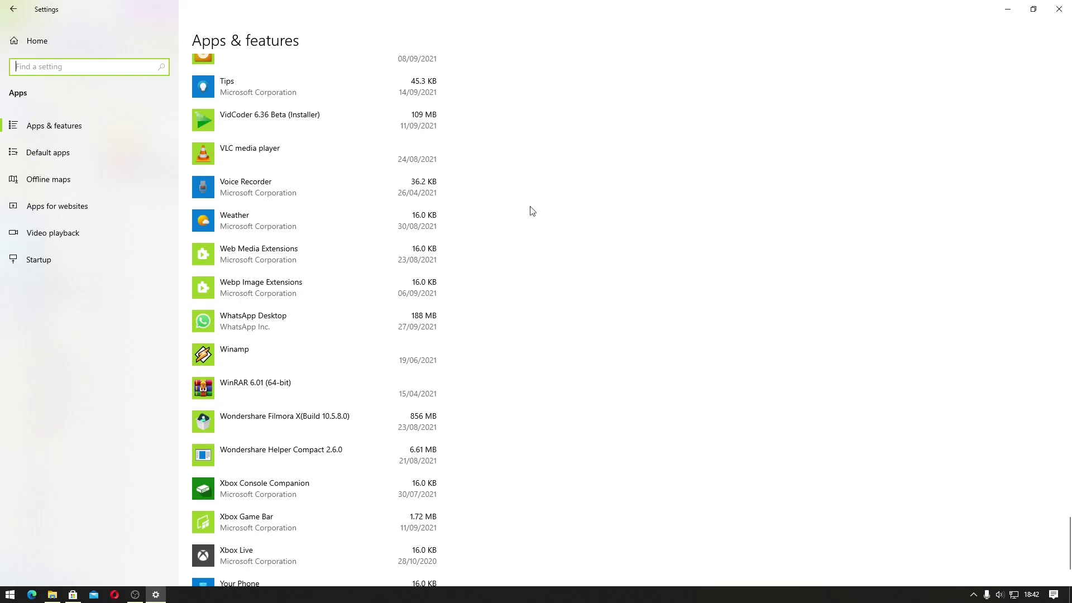
Bring up the uninstall option for WhatsApp Desktop in Apps & features and dismiss it without uninstalling.
{"action": "left_click", "coordinate": [423, 330]}
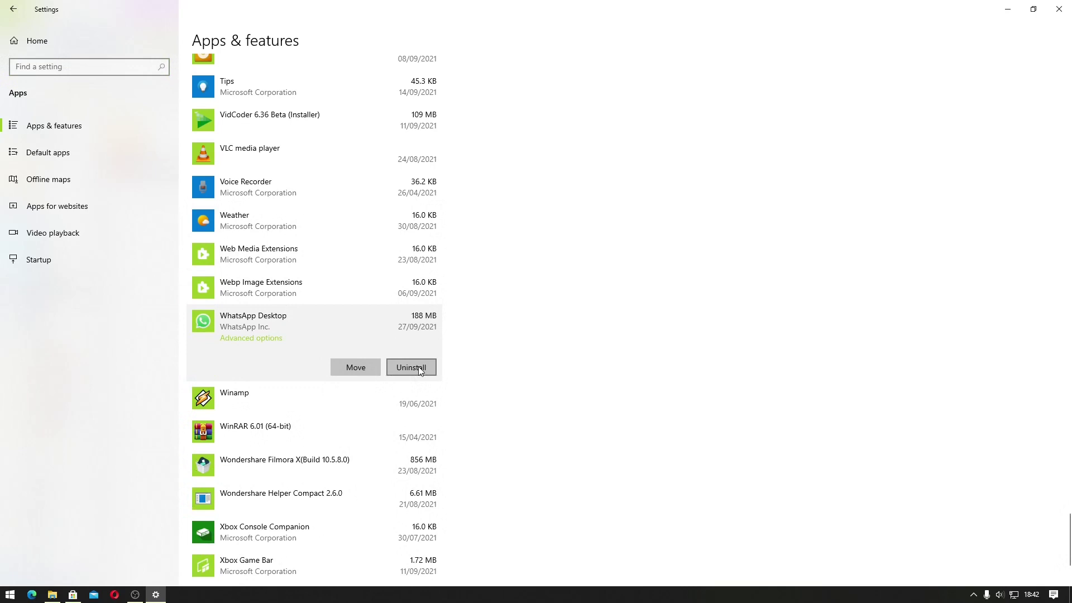
{"action": "left_click", "coordinate": [417, 366]}
{"action": "left_click", "coordinate": [501, 370]}
Search Windows for "control", switch to Control Panel, and open Programs and Features.
{"action": "key", "text": "super"}
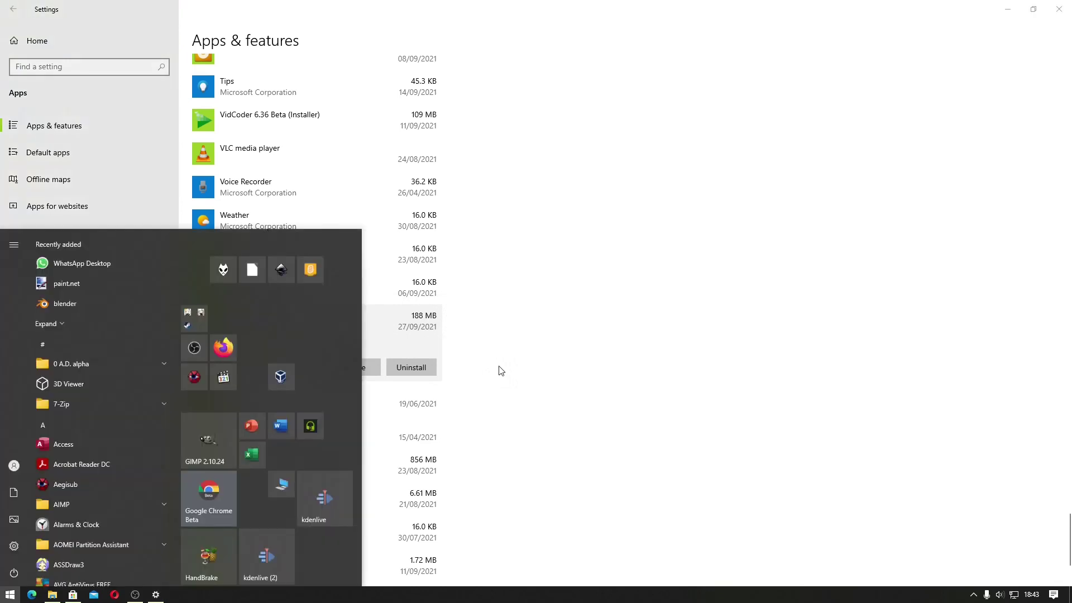
{"action": "type", "text": "control"}
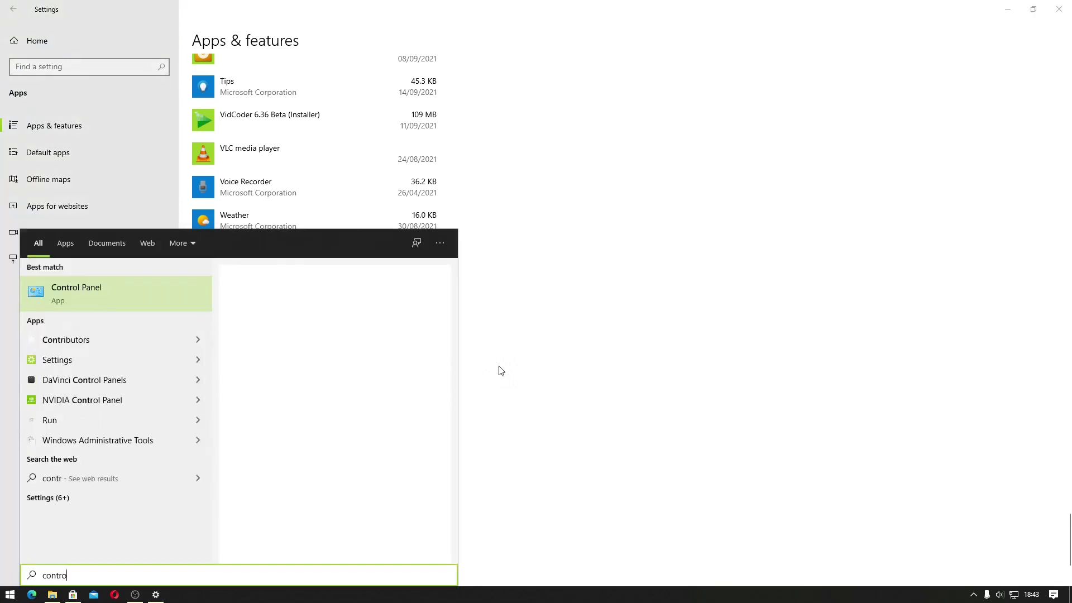
{"action": "key", "text": "Return"}
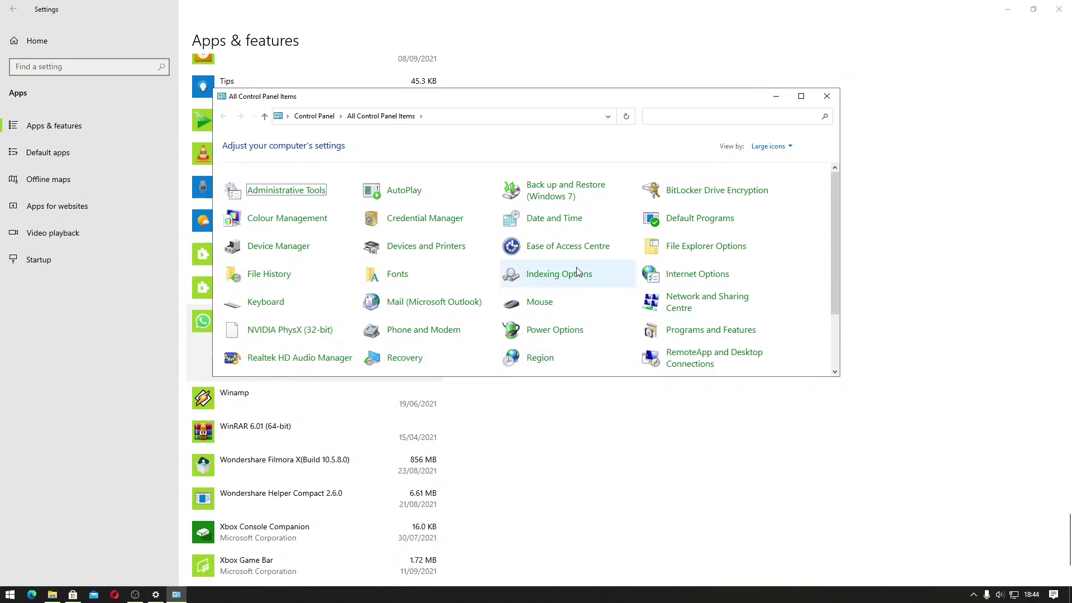
{"action": "scroll", "coordinate": [578, 272], "scroll_direction": "down", "scroll_amount": 1}
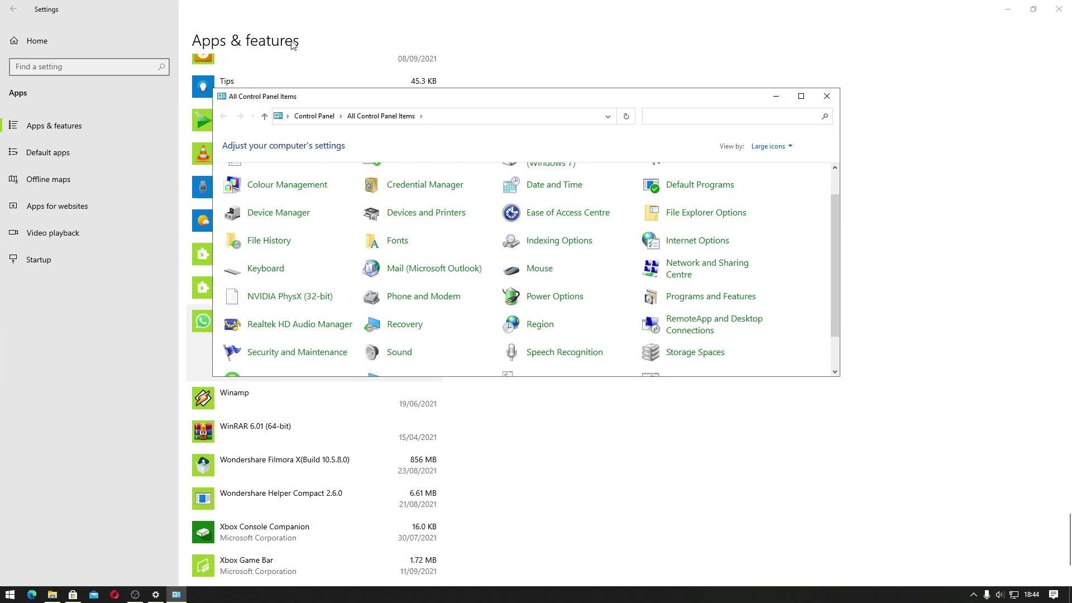
{"action": "left_click", "coordinate": [677, 302]}
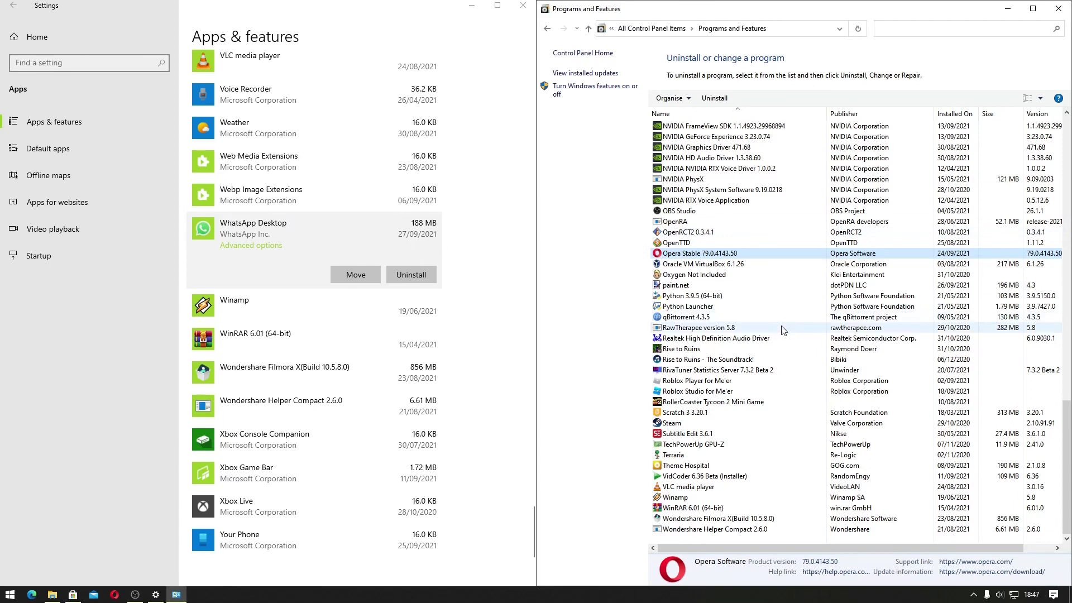
Uninstall WinRAR 6.01 (64-bit) from the installed programs, allowing the change to the device.
{"action": "left_click", "coordinate": [710, 509]}
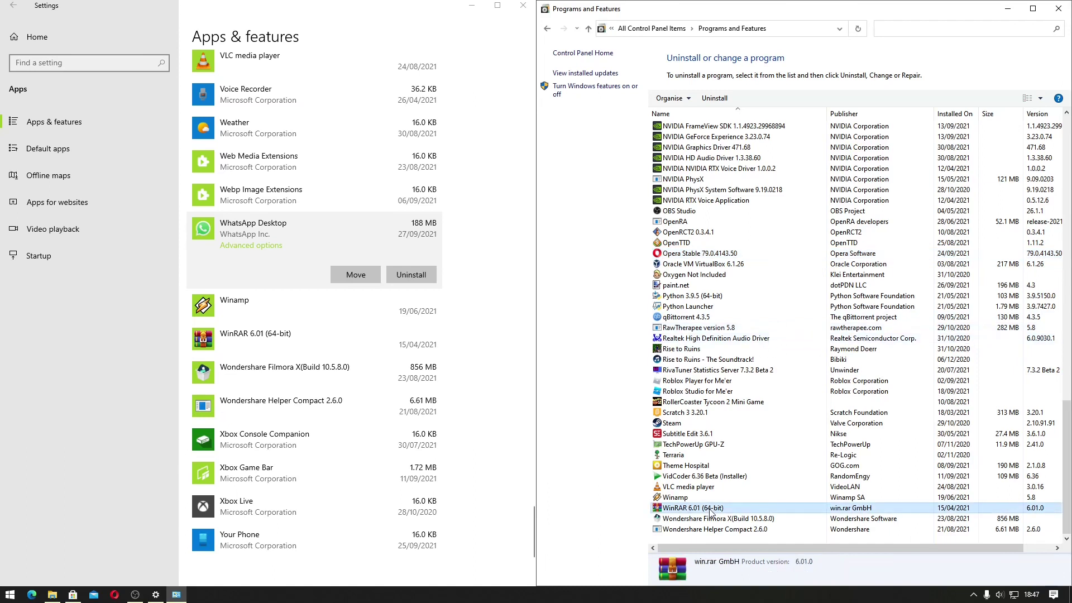
{"action": "right_click", "coordinate": [711, 510]}
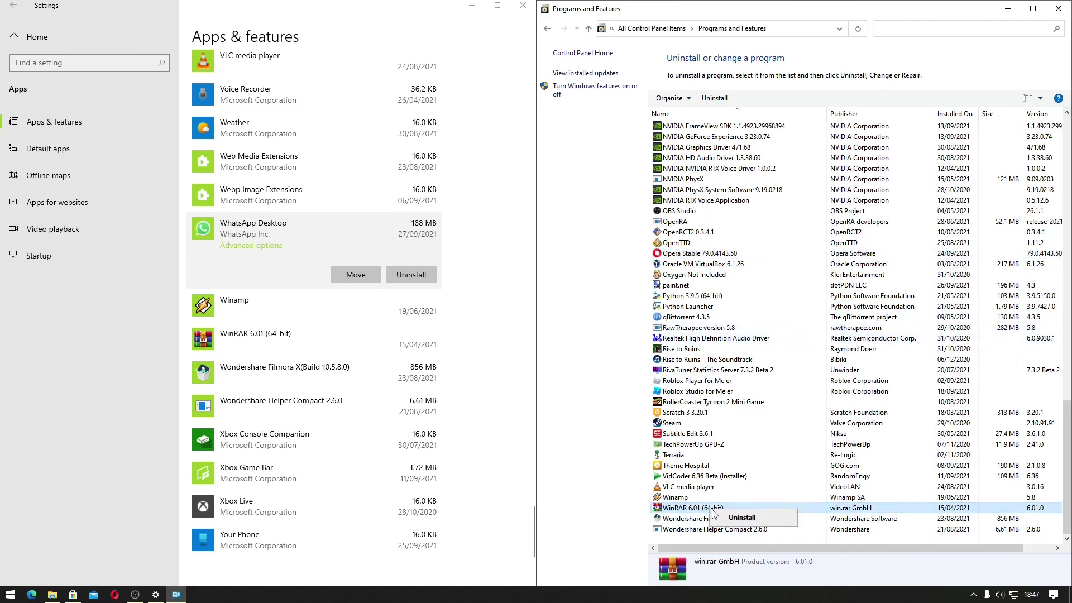
{"action": "left_click", "coordinate": [741, 518]}
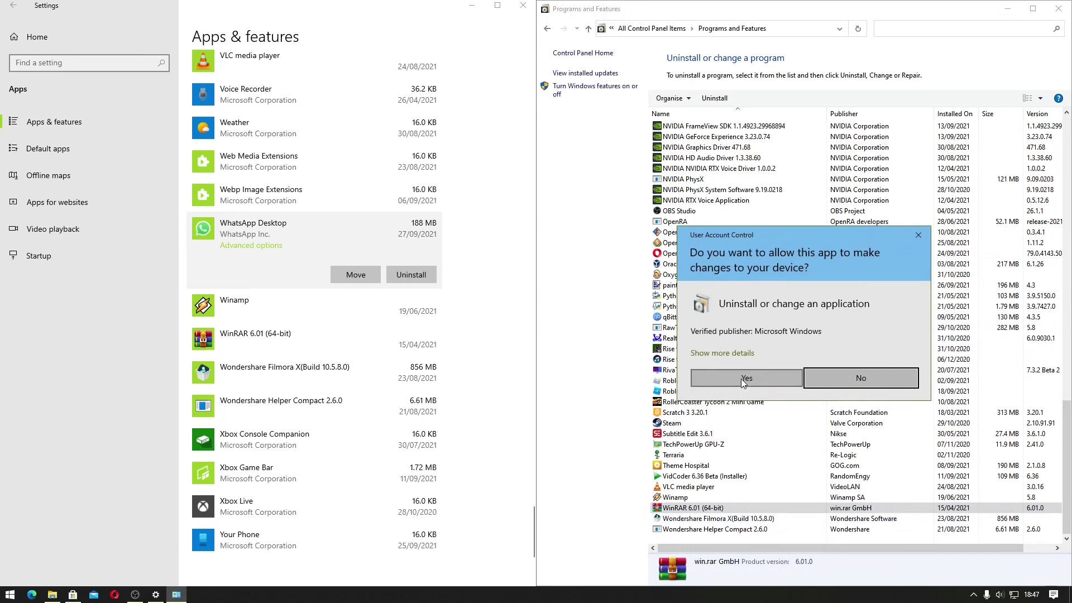
{"action": "left_click", "coordinate": [741, 379]}
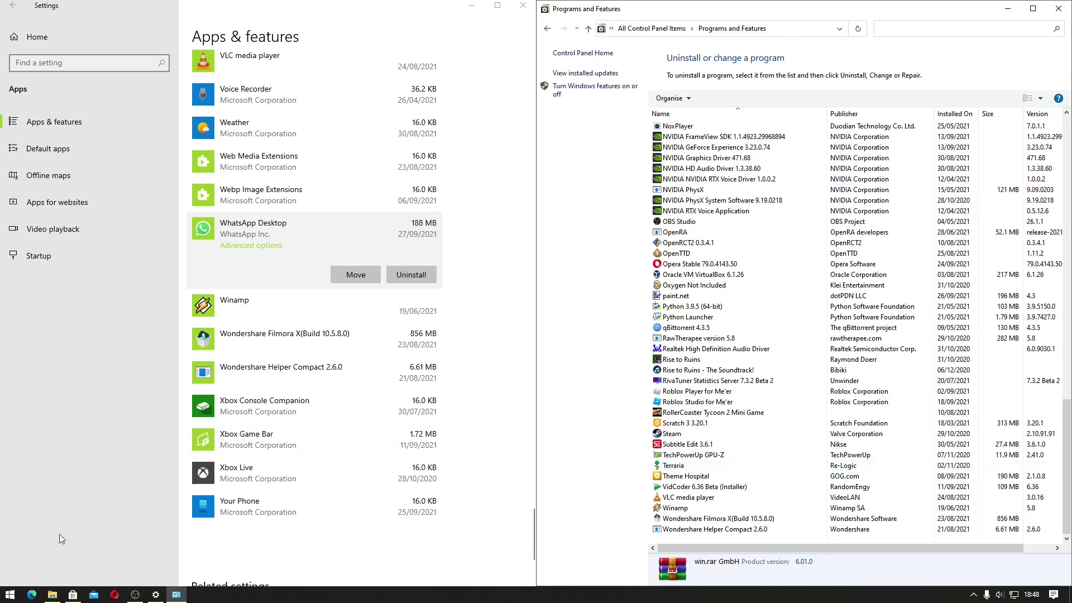
Switch to Microsoft Store and uninstall WhatsApp Desktop through its entry under W in the Start app list.
{"action": "left_click", "coordinate": [79, 598]}
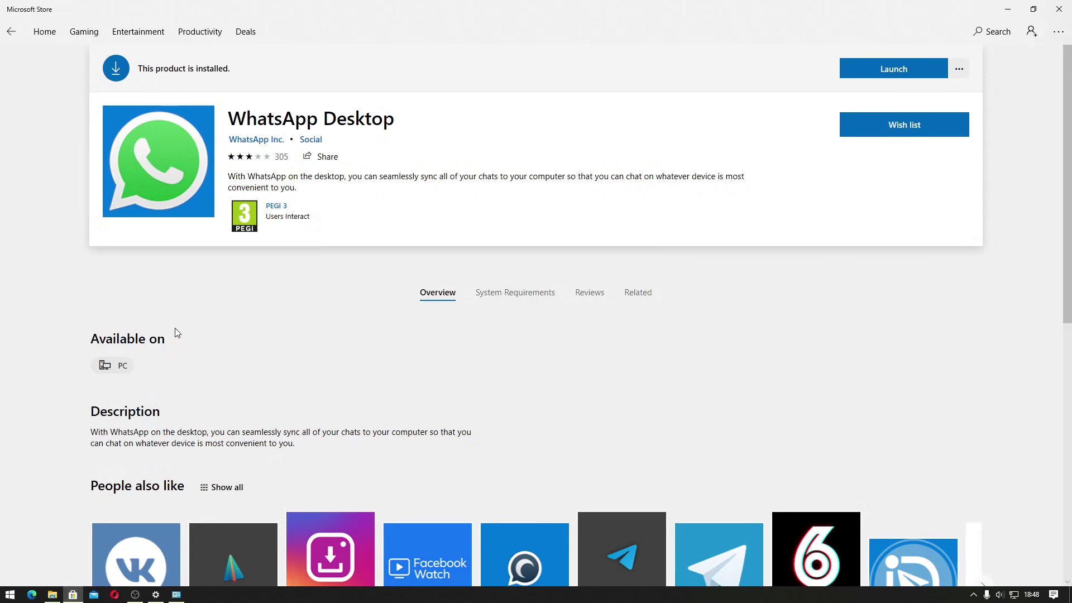
{"action": "key", "text": "super"}
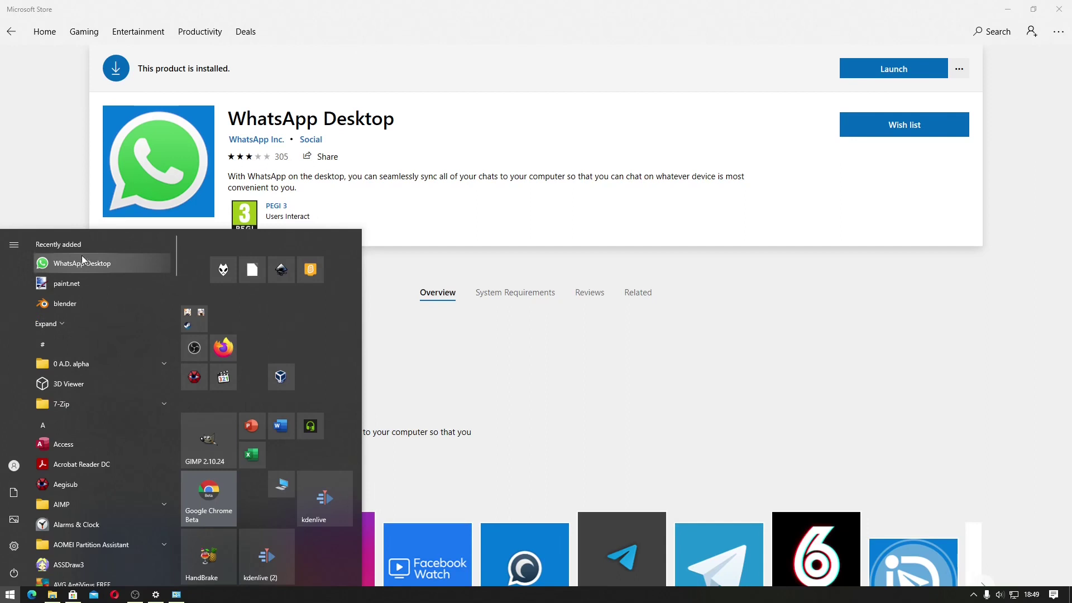
{"action": "left_click", "coordinate": [85, 349]}
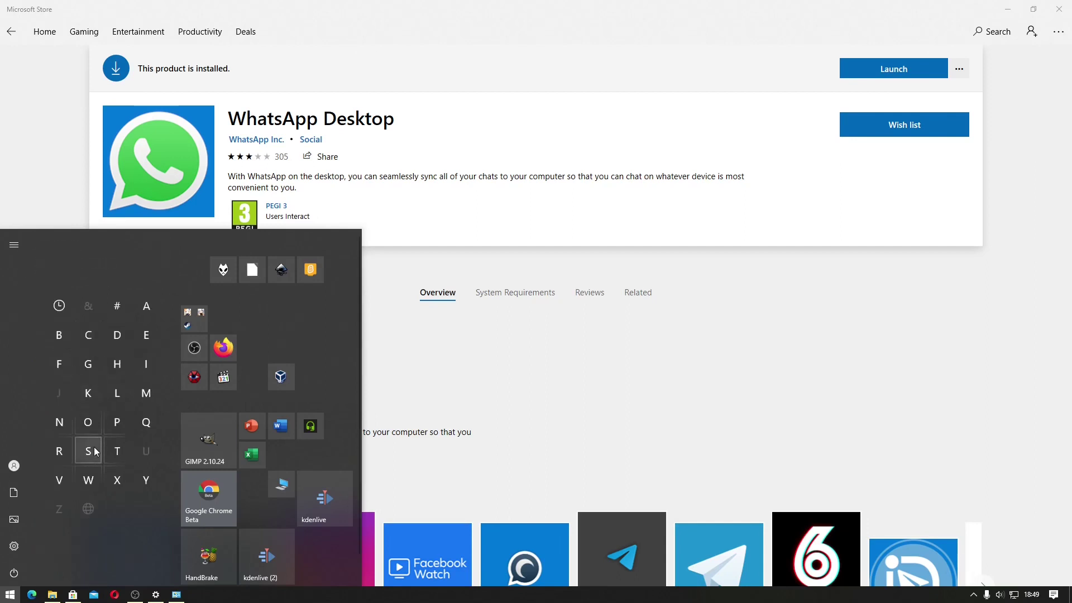
{"action": "left_click", "coordinate": [88, 479]}
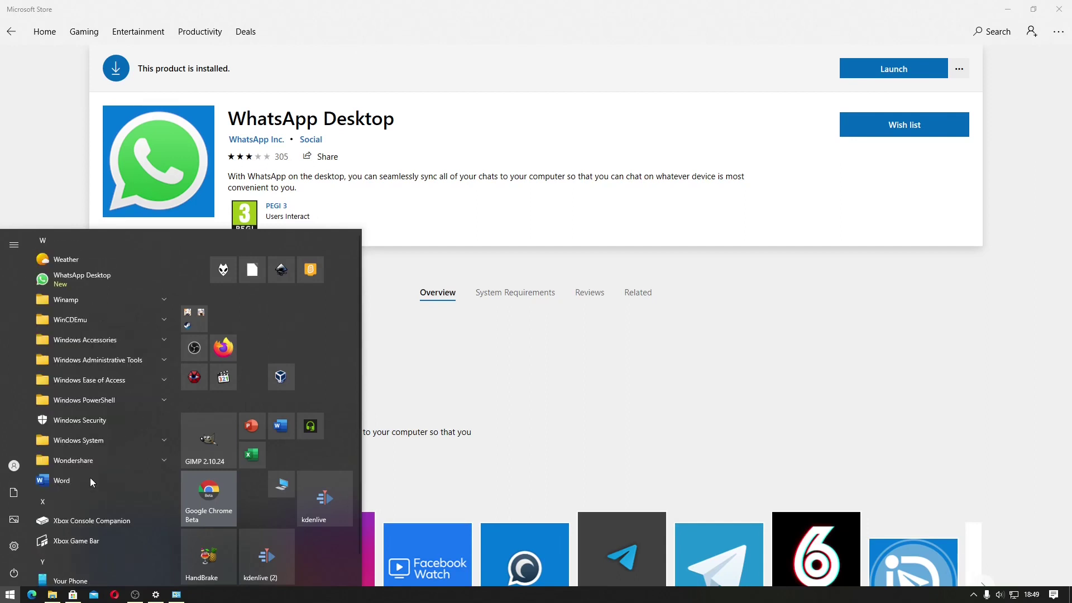
{"action": "right_click", "coordinate": [96, 284]}
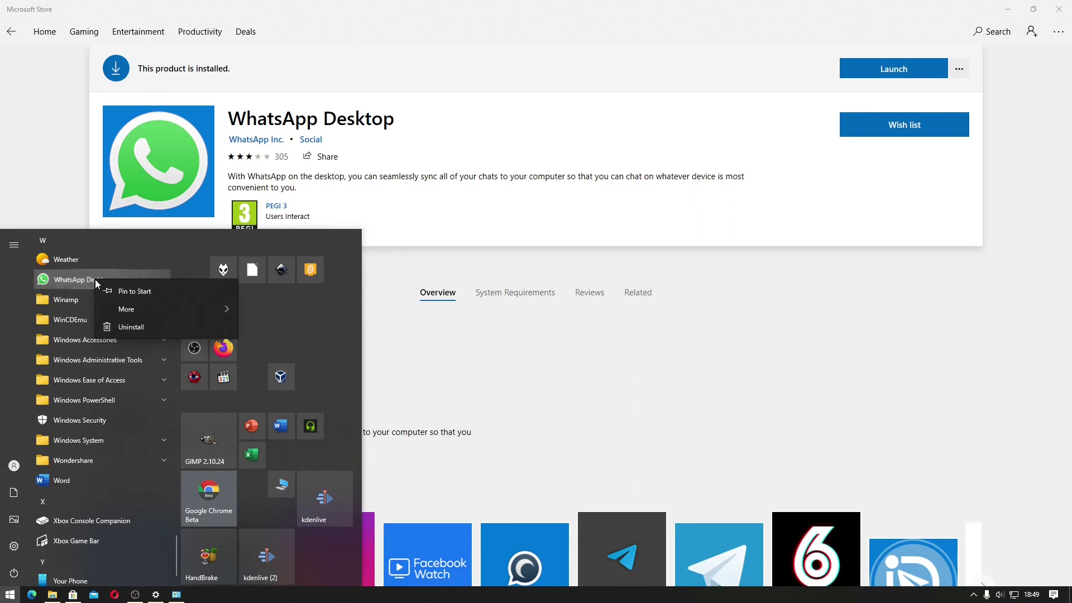
{"action": "left_click", "coordinate": [142, 331]}
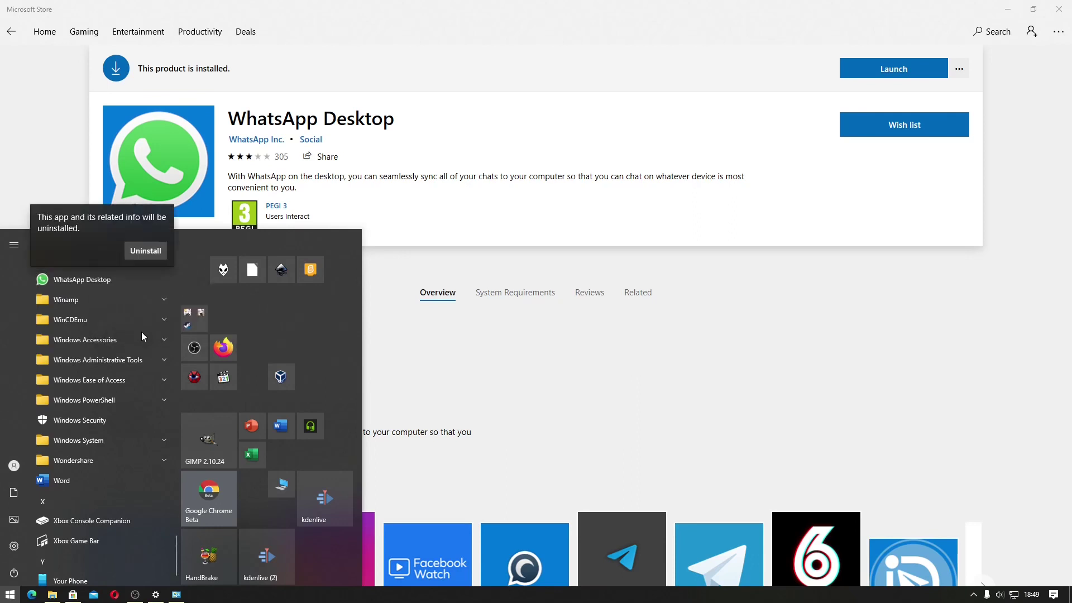
{"action": "left_click", "coordinate": [138, 254]}
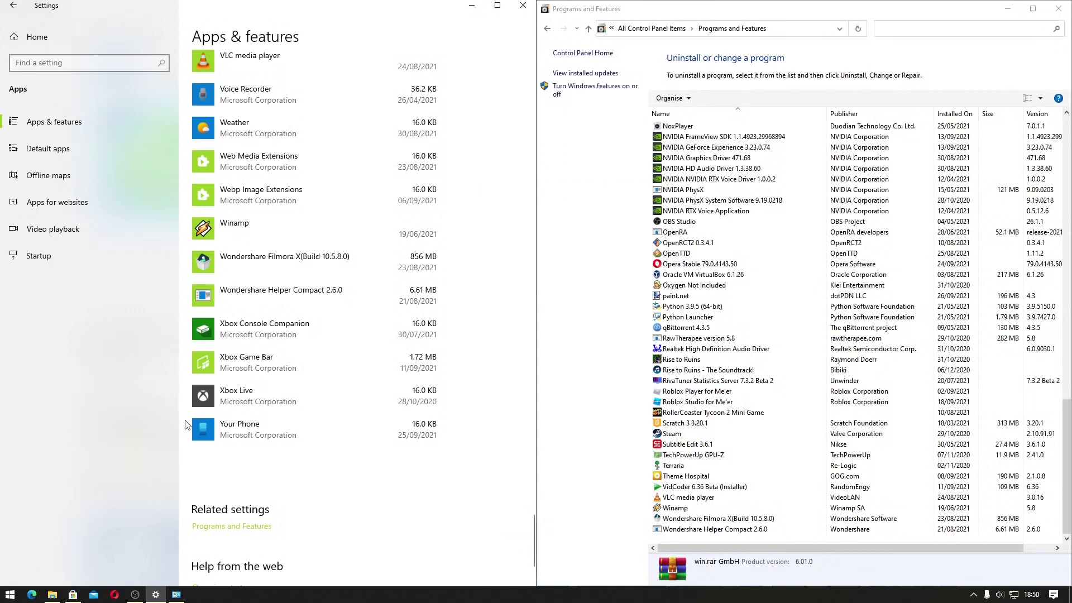
{"action": "left_click", "coordinate": [806, 359]}
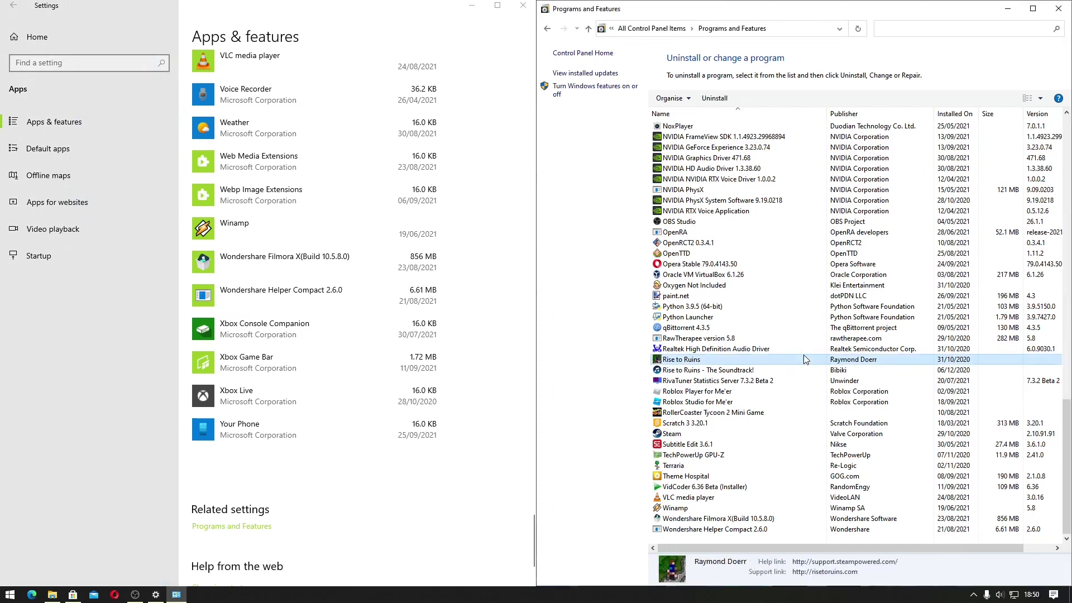
{"action": "left_click", "coordinate": [742, 466]}
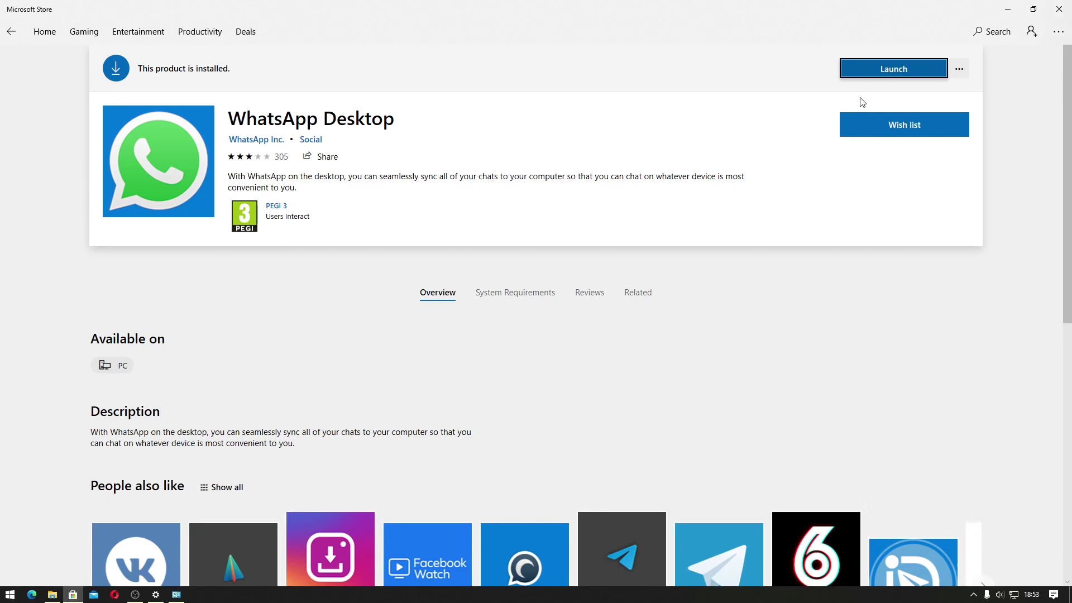
Minimise Microsoft Store, go up to All Control Panel Items, and reopen Programs and Features.
{"action": "left_click", "coordinate": [1008, 9]}
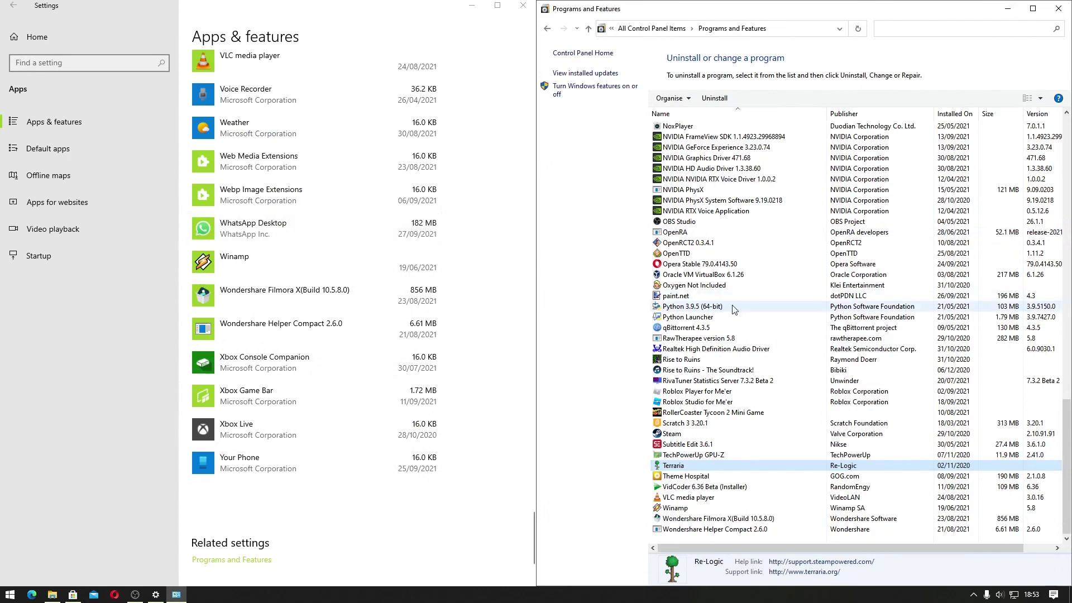
{"action": "left_click", "coordinate": [729, 349]}
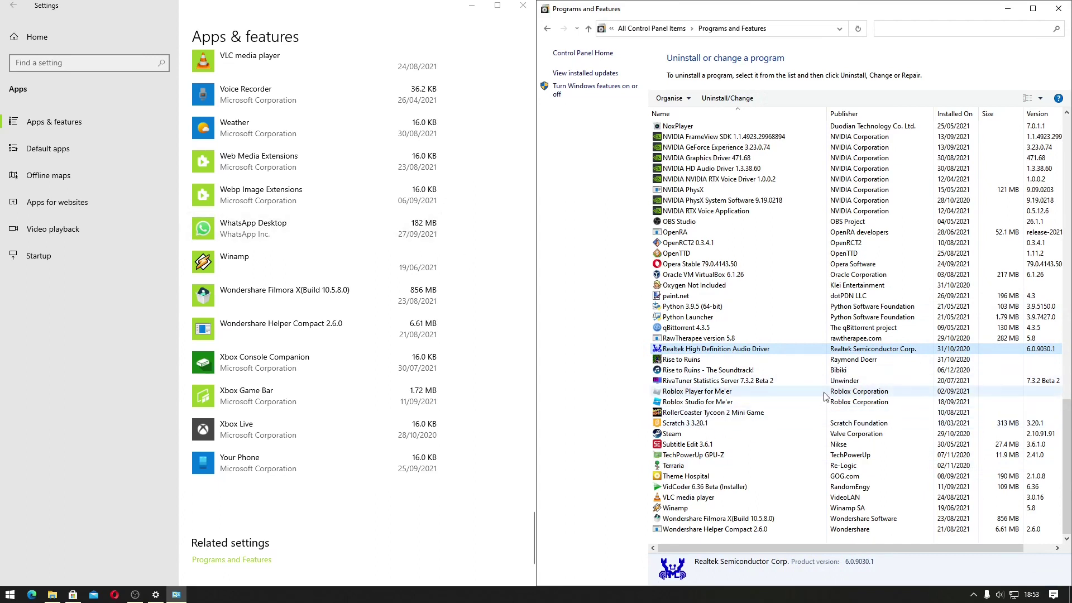
{"action": "left_click", "coordinate": [652, 29]}
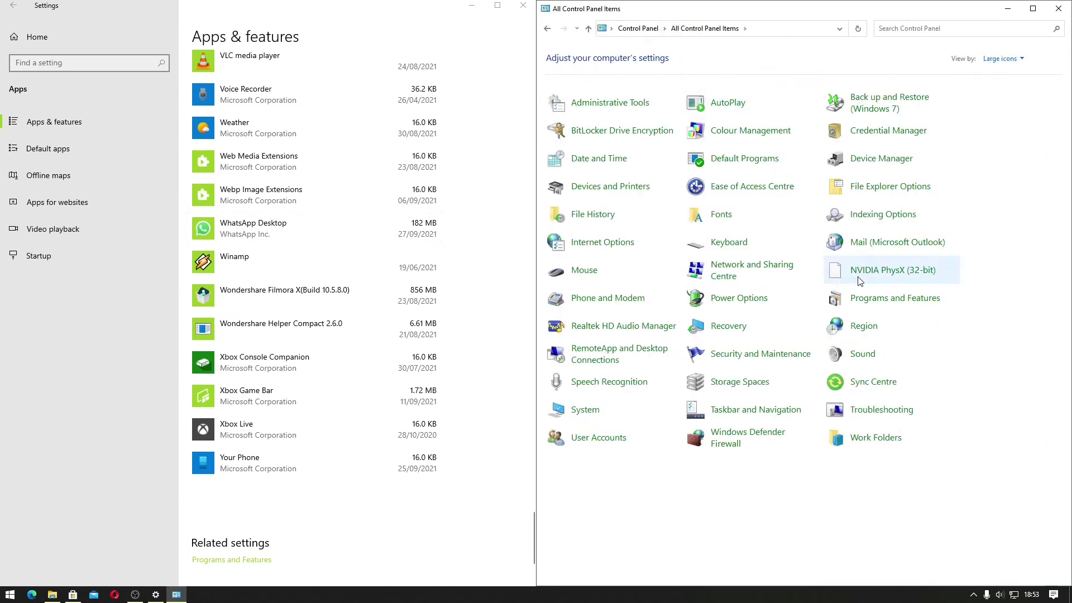
{"action": "left_click", "coordinate": [869, 304]}
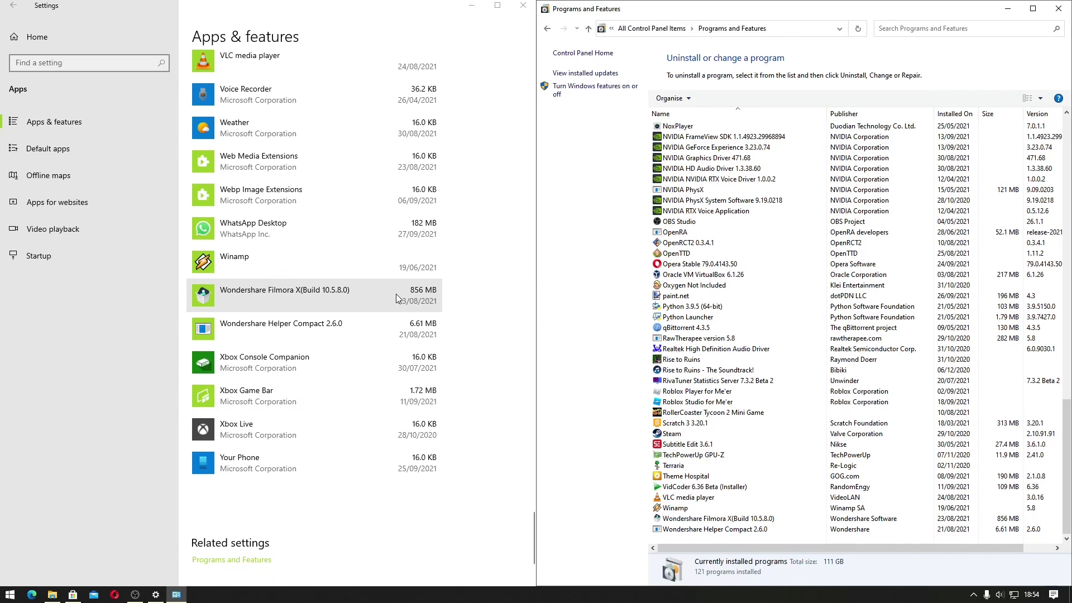
Switch to File Explorer and install IrfanViewPortable_4.58.paf from Downloads in English (British), keeping the IrfanViewPortable destination folder and not running the program.
{"action": "left_click", "coordinate": [52, 594]}
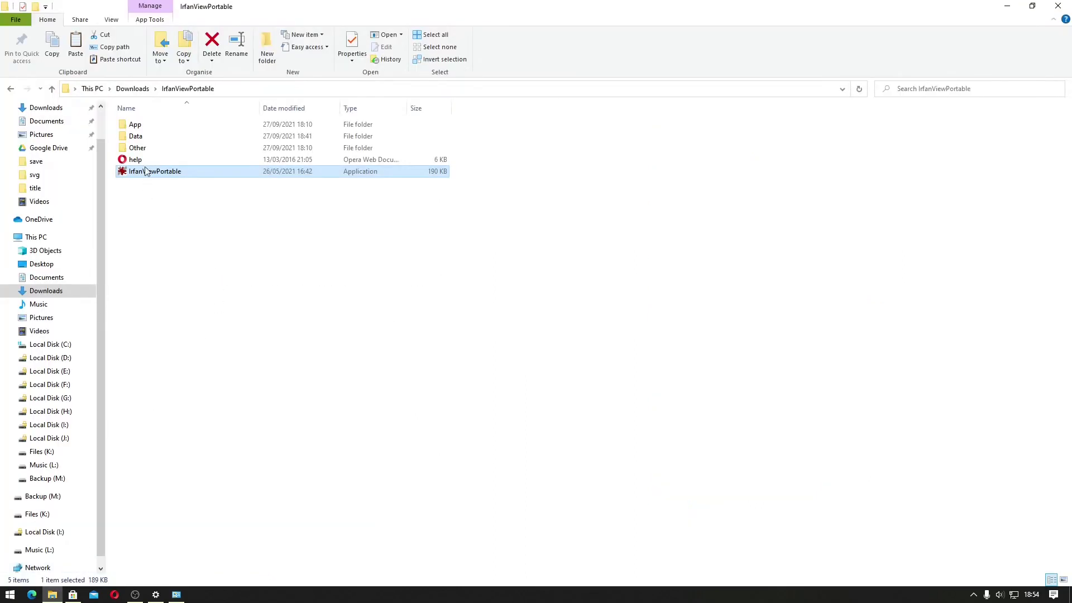
{"action": "left_click", "coordinate": [136, 91]}
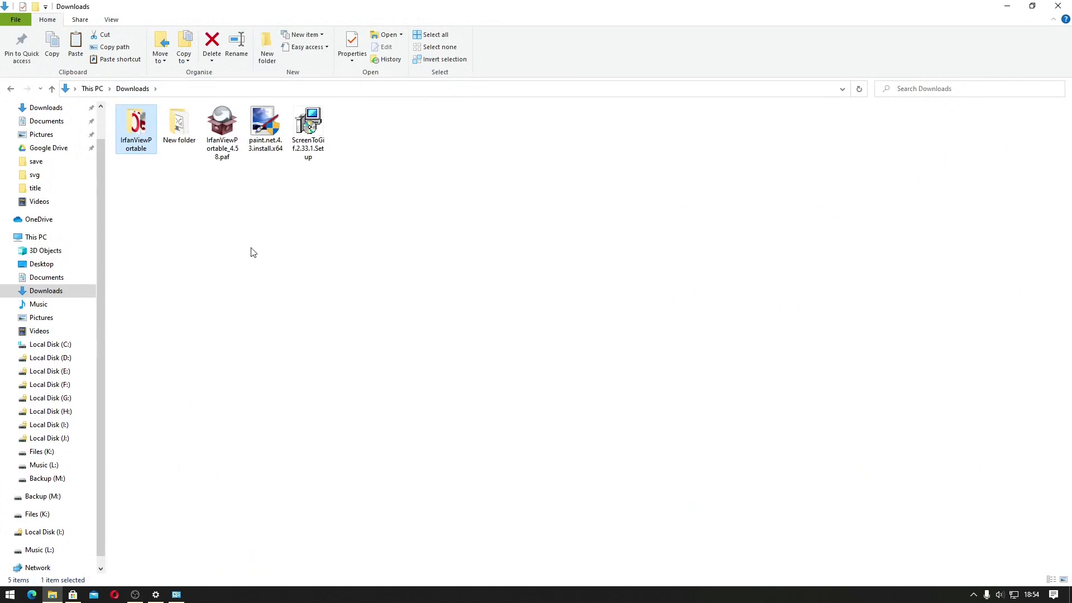
{"action": "double_click", "coordinate": [221, 139]}
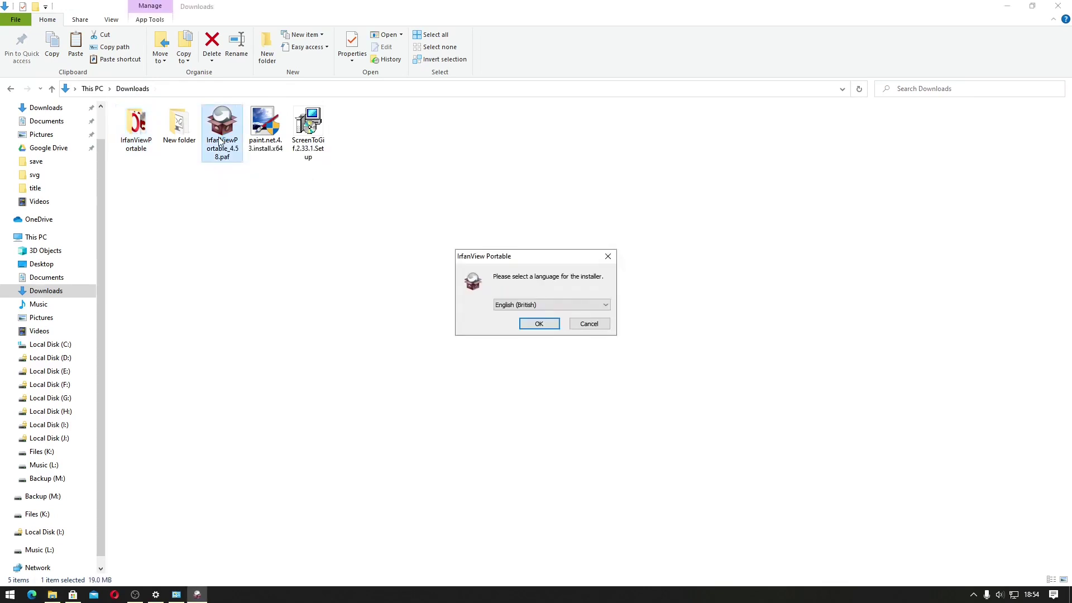
{"action": "left_click", "coordinate": [527, 324]}
{"action": "left_click", "coordinate": [607, 390]}
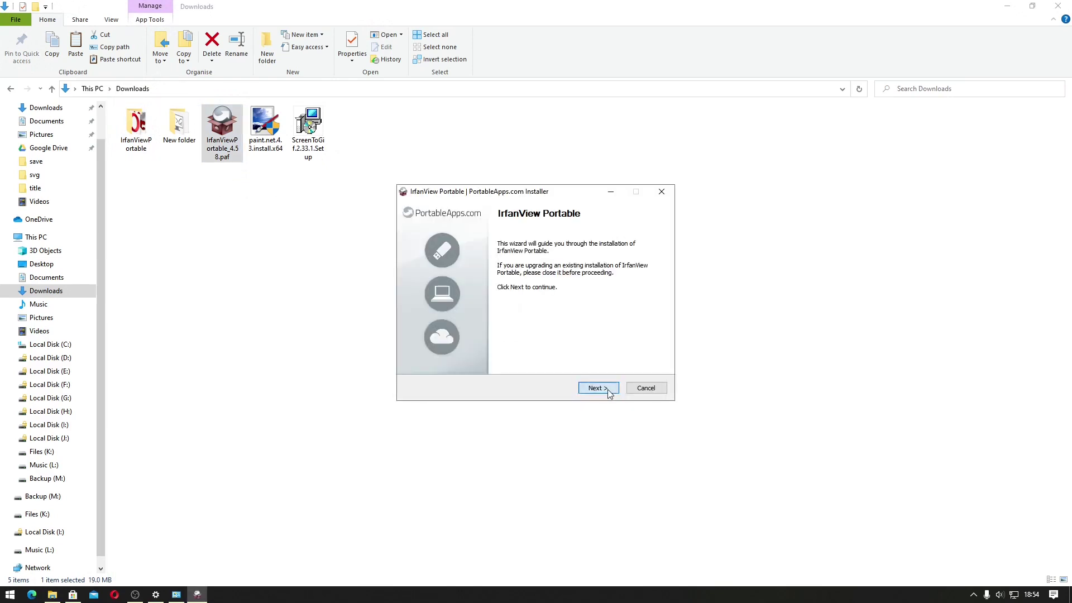
{"action": "left_click", "coordinate": [609, 392]}
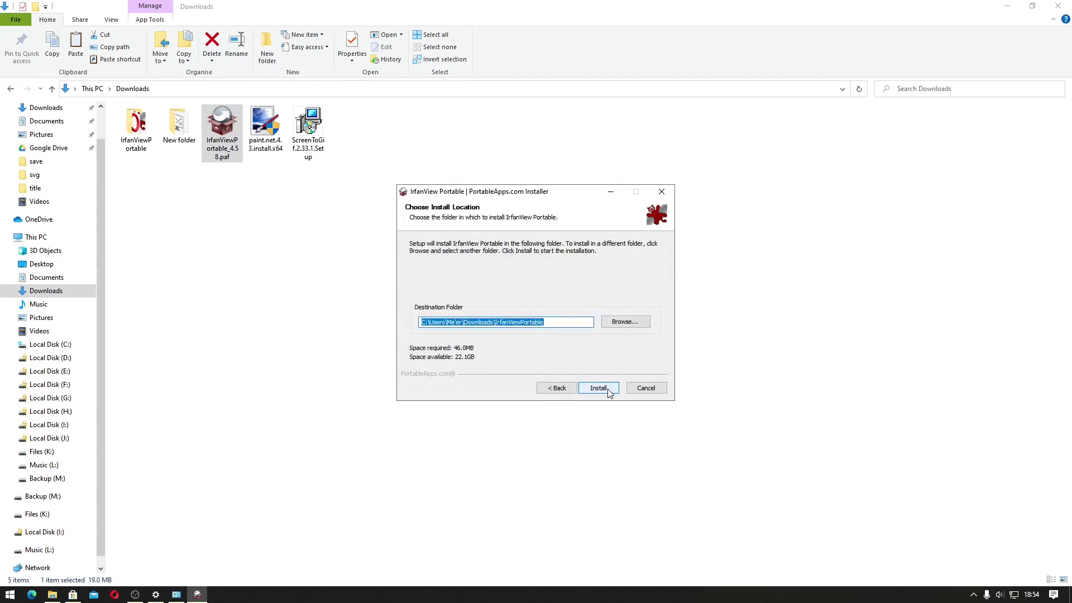
{"action": "left_click", "coordinate": [609, 392]}
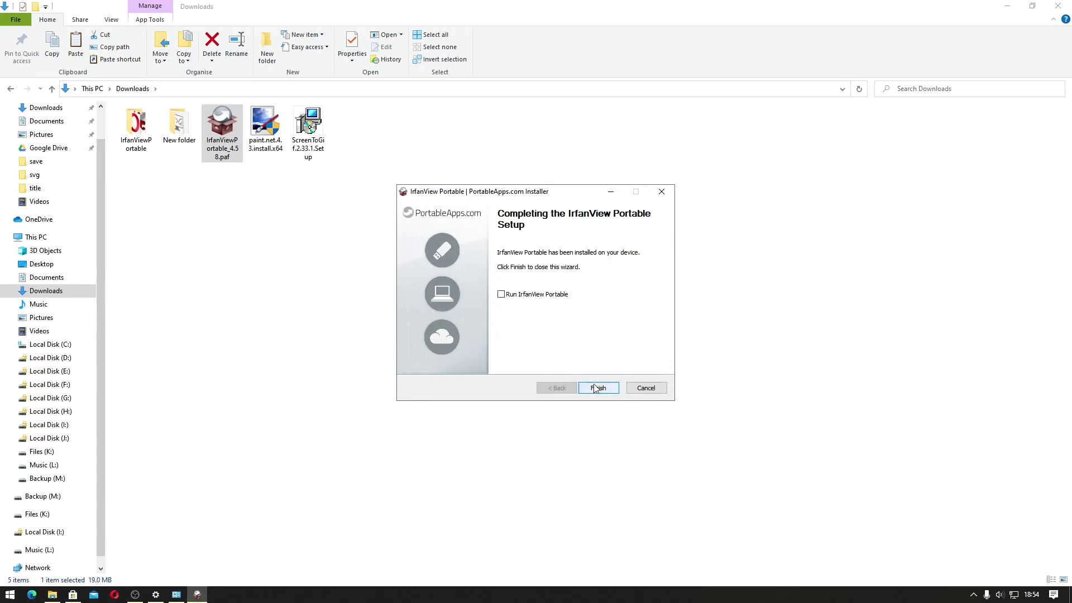
{"action": "left_click", "coordinate": [600, 389]}
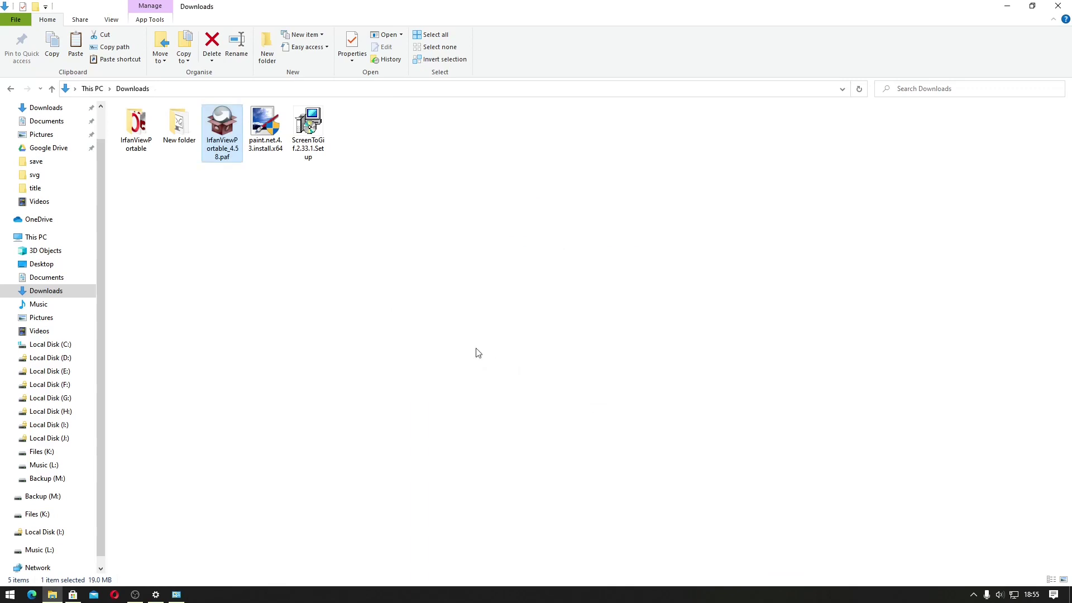
Extract the IrfanViewPortable_4.58.paf installer with 7-Zip into its own IrfanViewPortable_4.58.paf folder, replacing all existing files.
{"action": "left_click", "coordinate": [418, 303]}
{"action": "left_click", "coordinate": [217, 127]}
{"action": "right_click", "coordinate": [216, 127]}
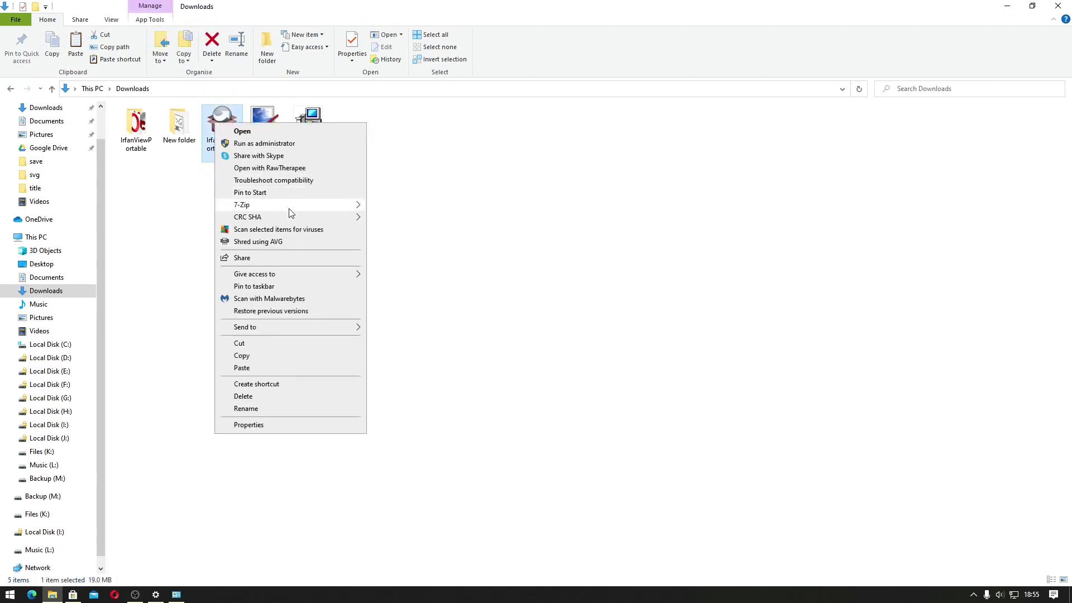
{"action": "mouse_move", "coordinate": [290, 208]}
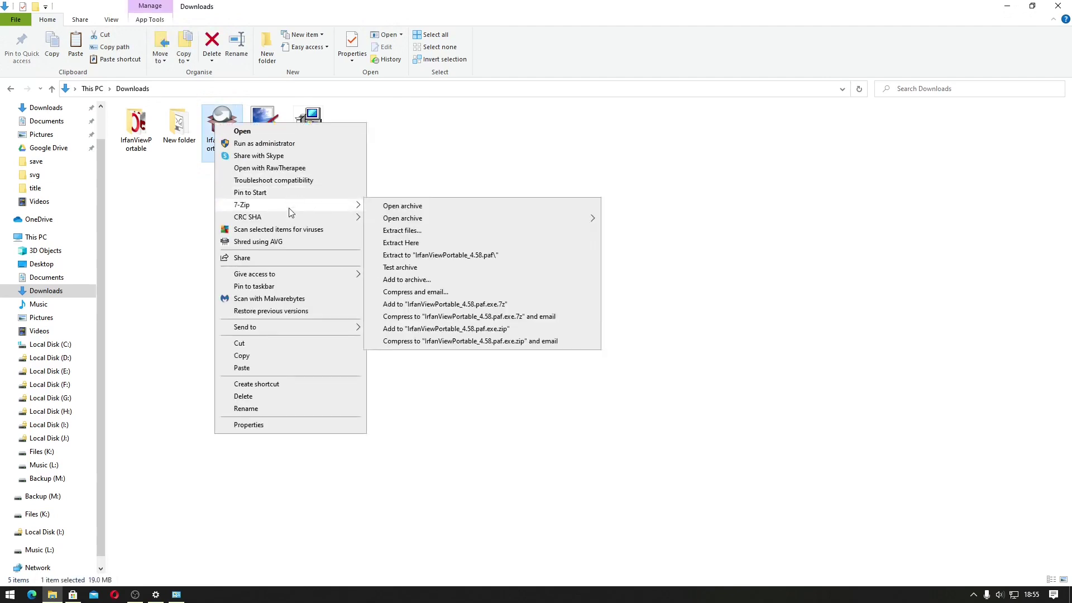
{"action": "left_click", "coordinate": [454, 256]}
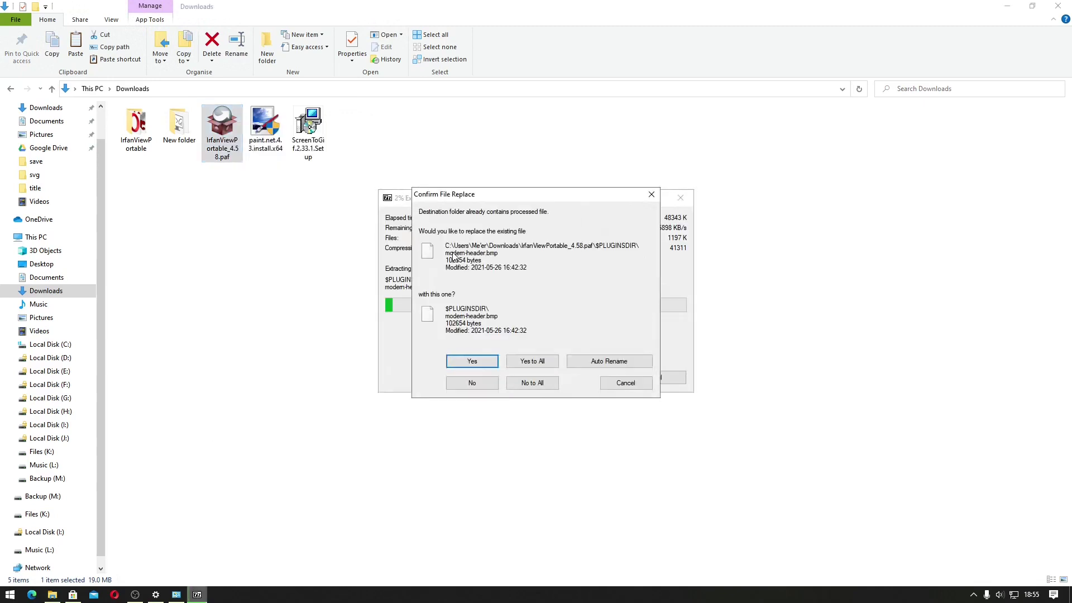
{"action": "left_click", "coordinate": [532, 361]}
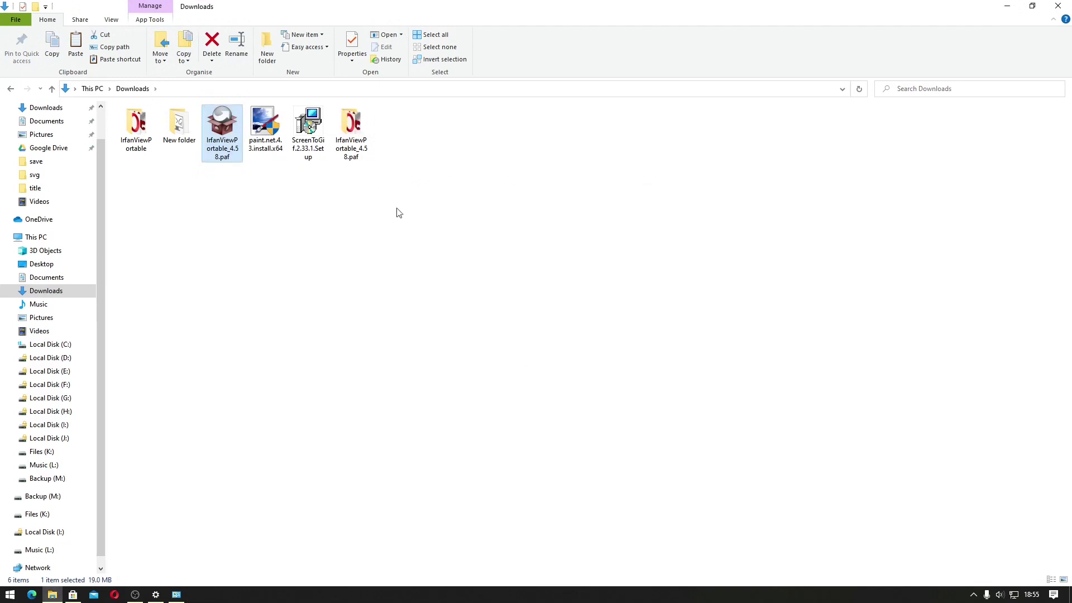
Run IrfanViewPortable from the extracted IrfanViewPortable_4.58.paf folder, maximise its window, and close it.
{"action": "double_click", "coordinate": [356, 138]}
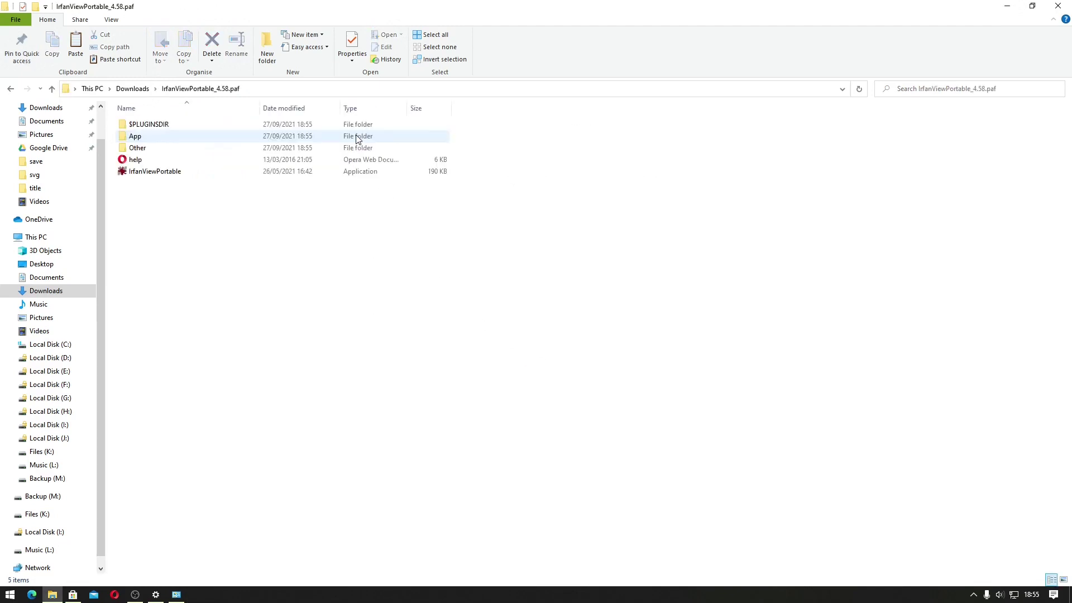
{"action": "double_click", "coordinate": [306, 172]}
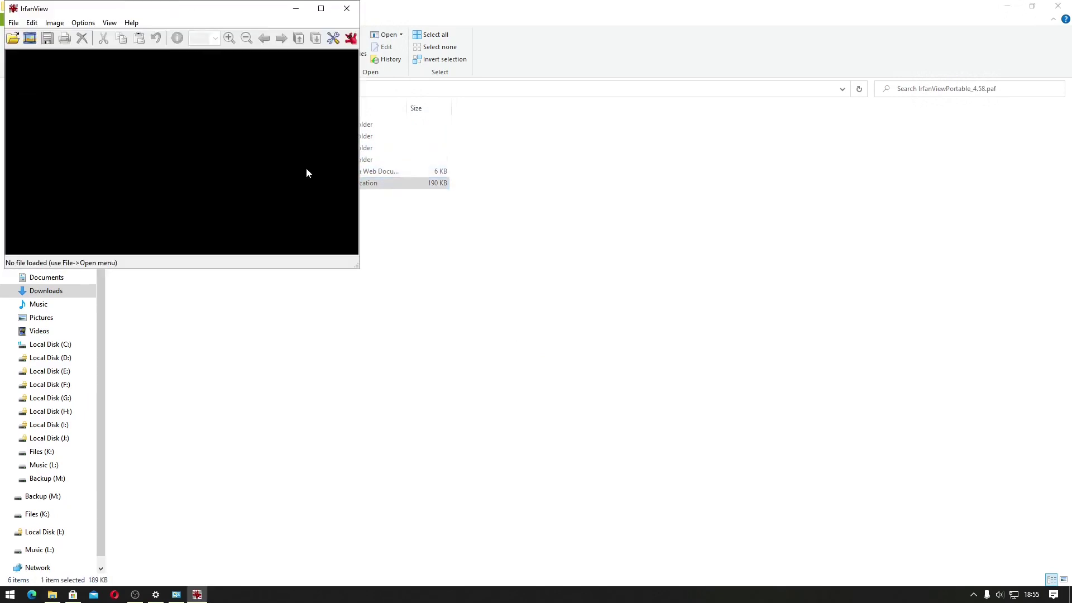
{"action": "left_click", "coordinate": [321, 9]}
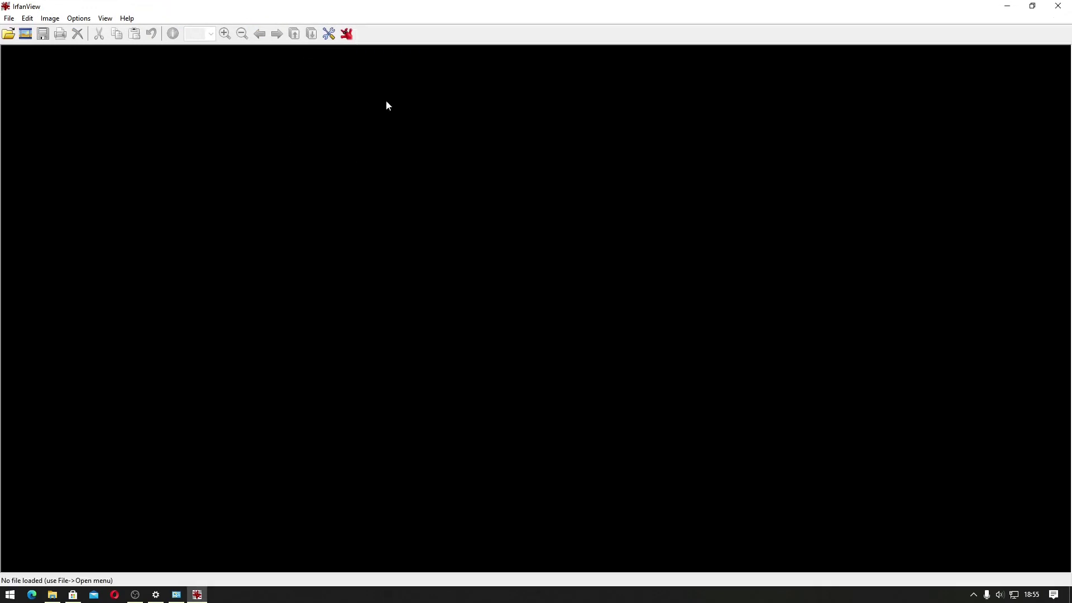
{"action": "left_click", "coordinate": [1058, 5]}
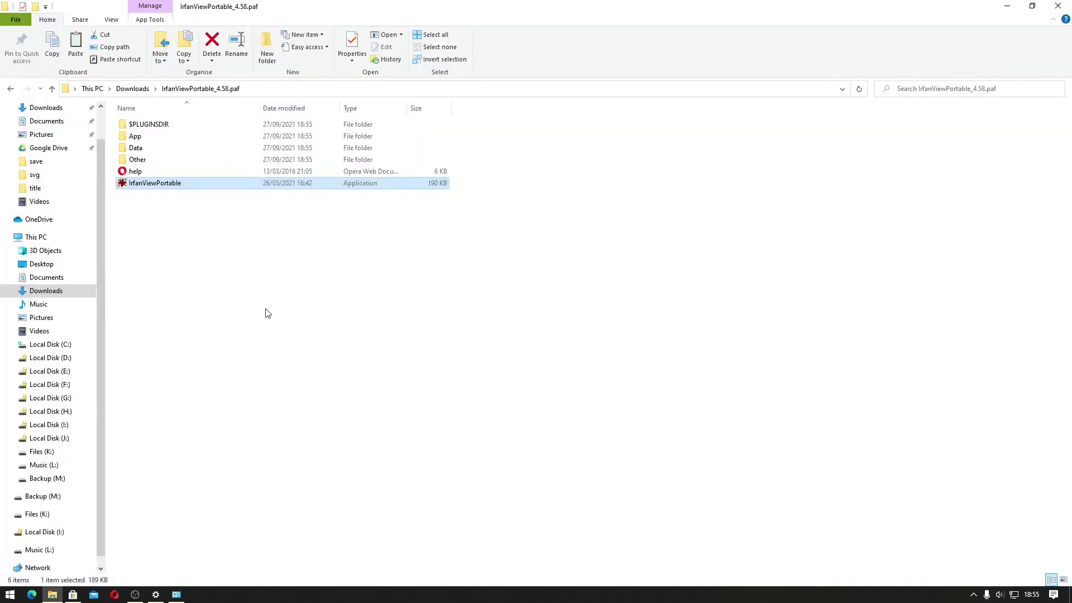
Return to Downloads, run IrfanViewPortable from the installed IrfanViewPortable folder, and close it.
{"action": "left_click", "coordinate": [10, 89]}
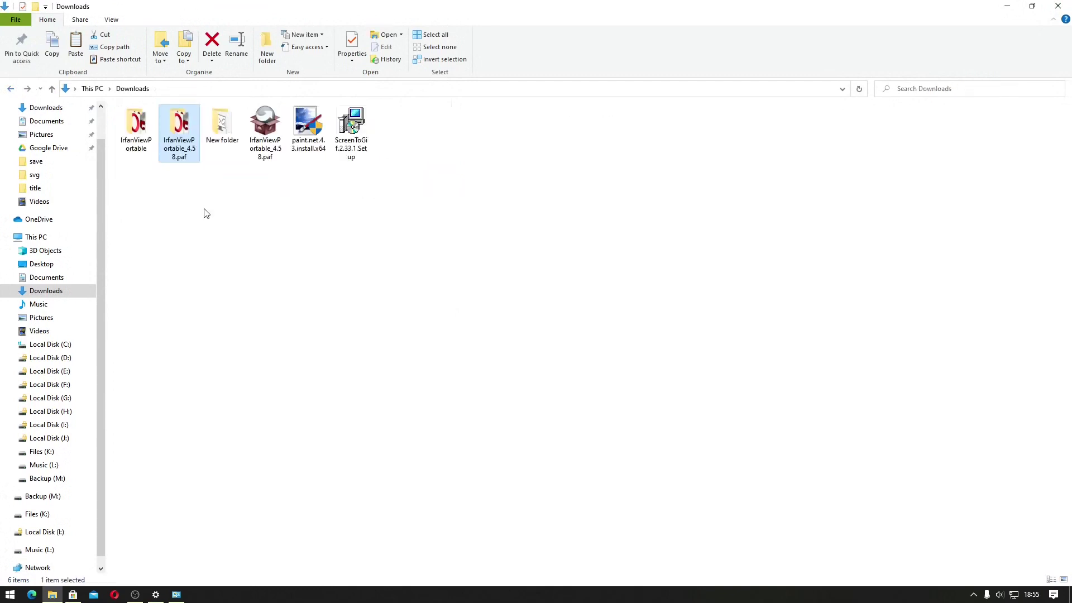
{"action": "double_click", "coordinate": [137, 132]}
{"action": "double_click", "coordinate": [158, 171]}
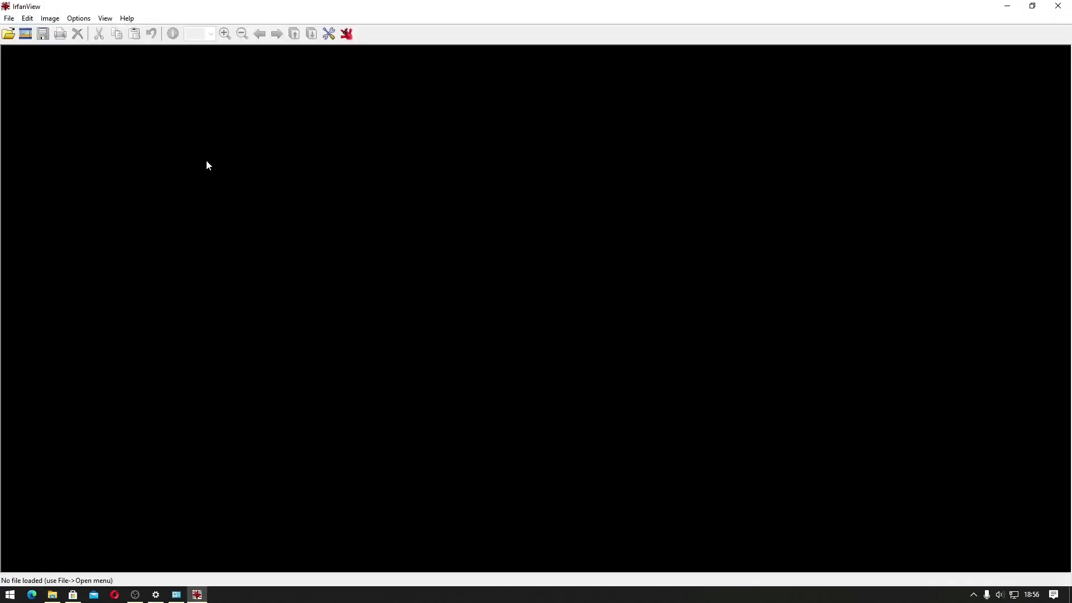
{"action": "left_click", "coordinate": [1058, 5]}
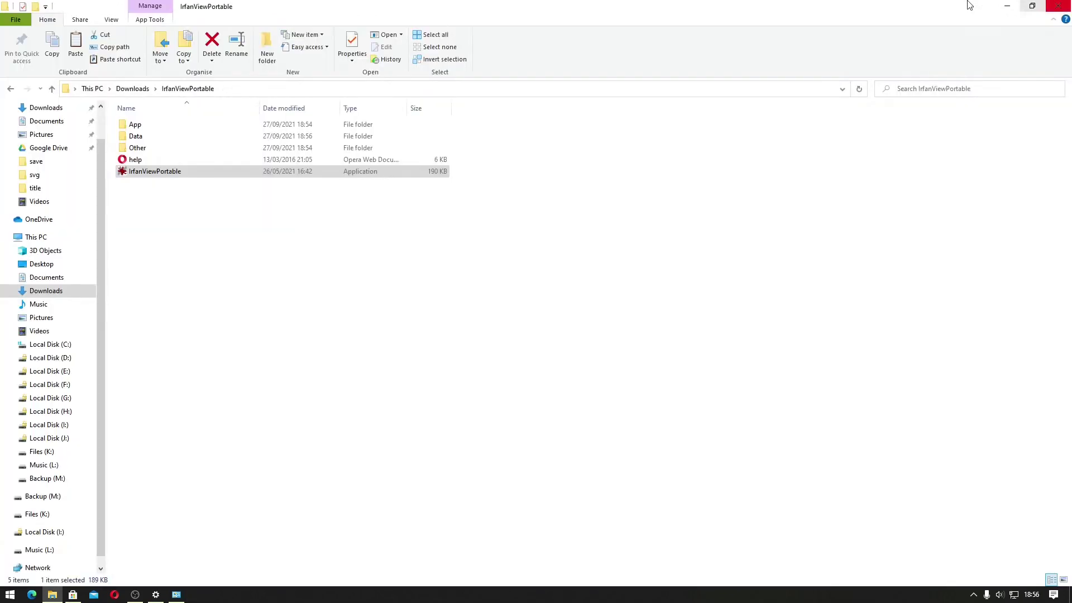
Return to Downloads and delete both the IrfanViewPortable and IrfanViewPortable_4.58.paf folders.
{"action": "left_click", "coordinate": [10, 90]}
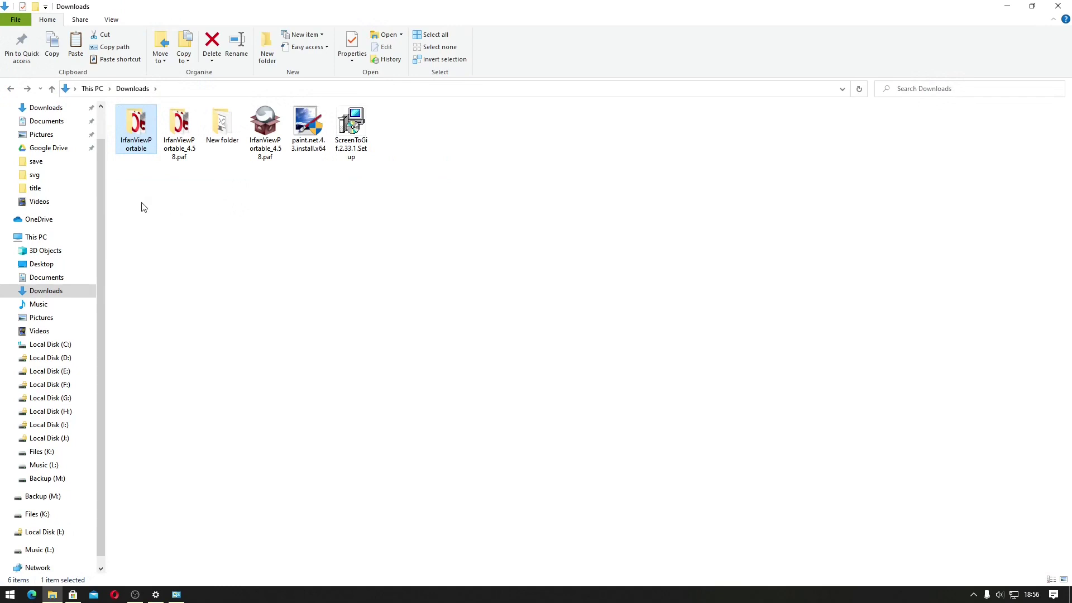
{"action": "left_click_drag", "start_coordinate": [130, 214], "coordinate": [200, 114]}
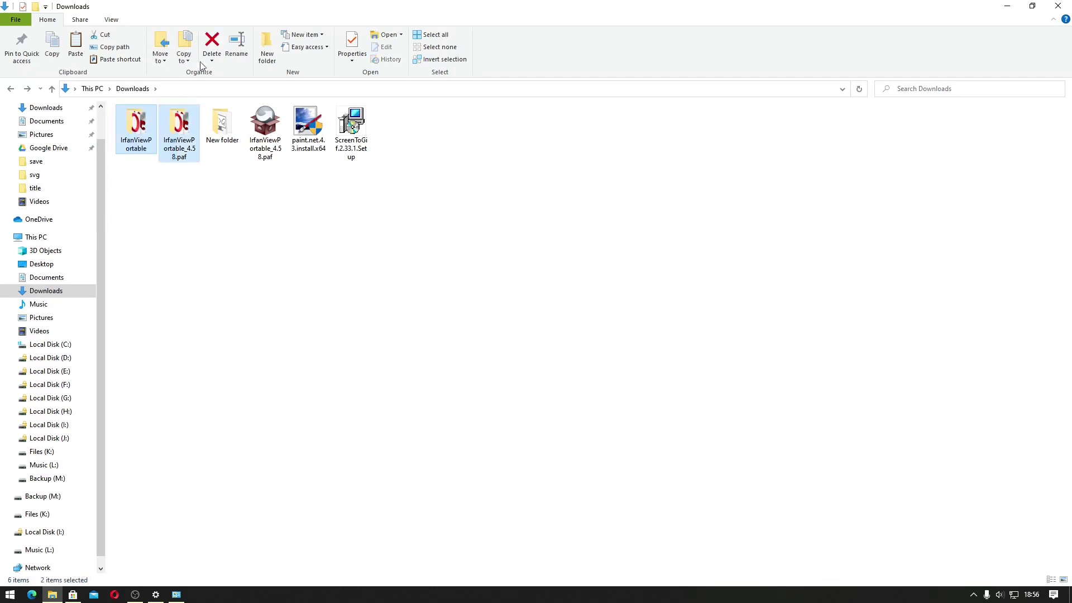
{"action": "left_click", "coordinate": [209, 45]}
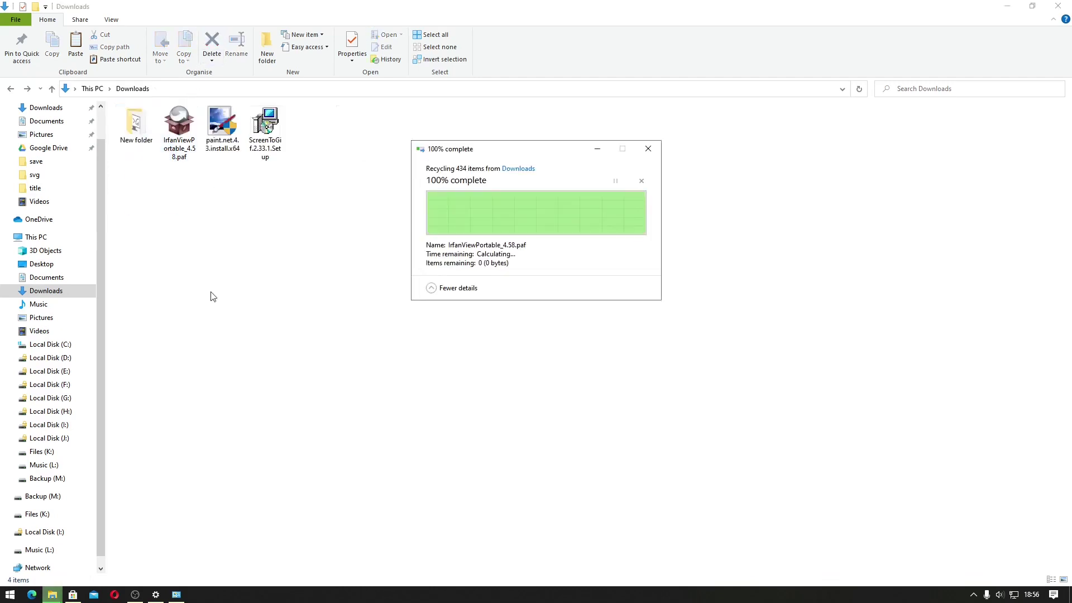